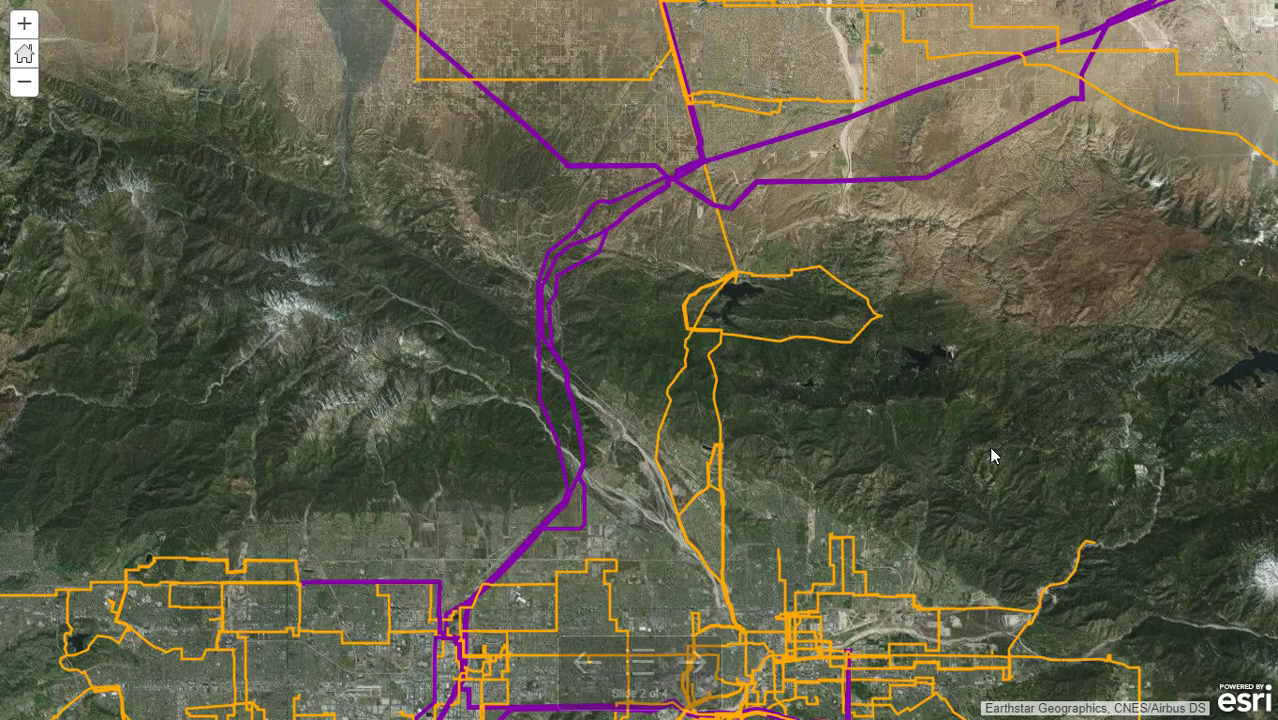
- Advance the web map presentation to the Blue Cut Fire - 2016 slide
key("Right")
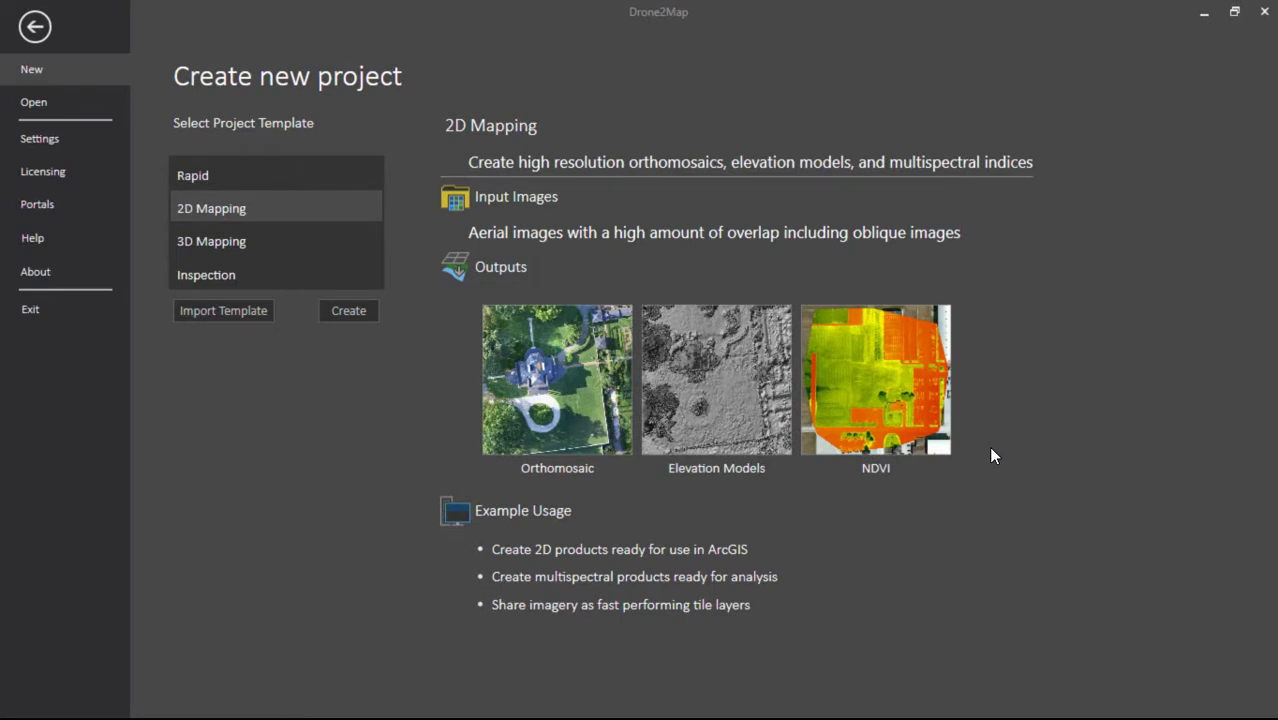
- Open the recent Inspection.d2m project
left_click(69, 109)
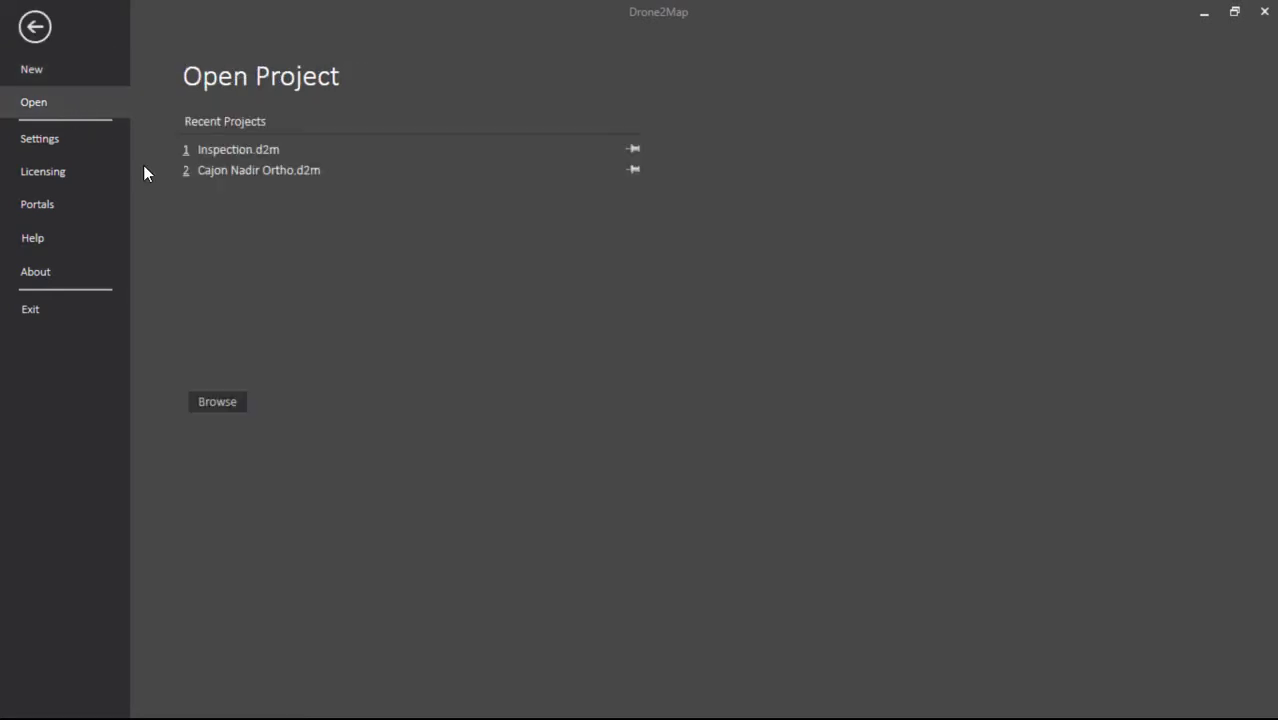
left_click(311, 151)
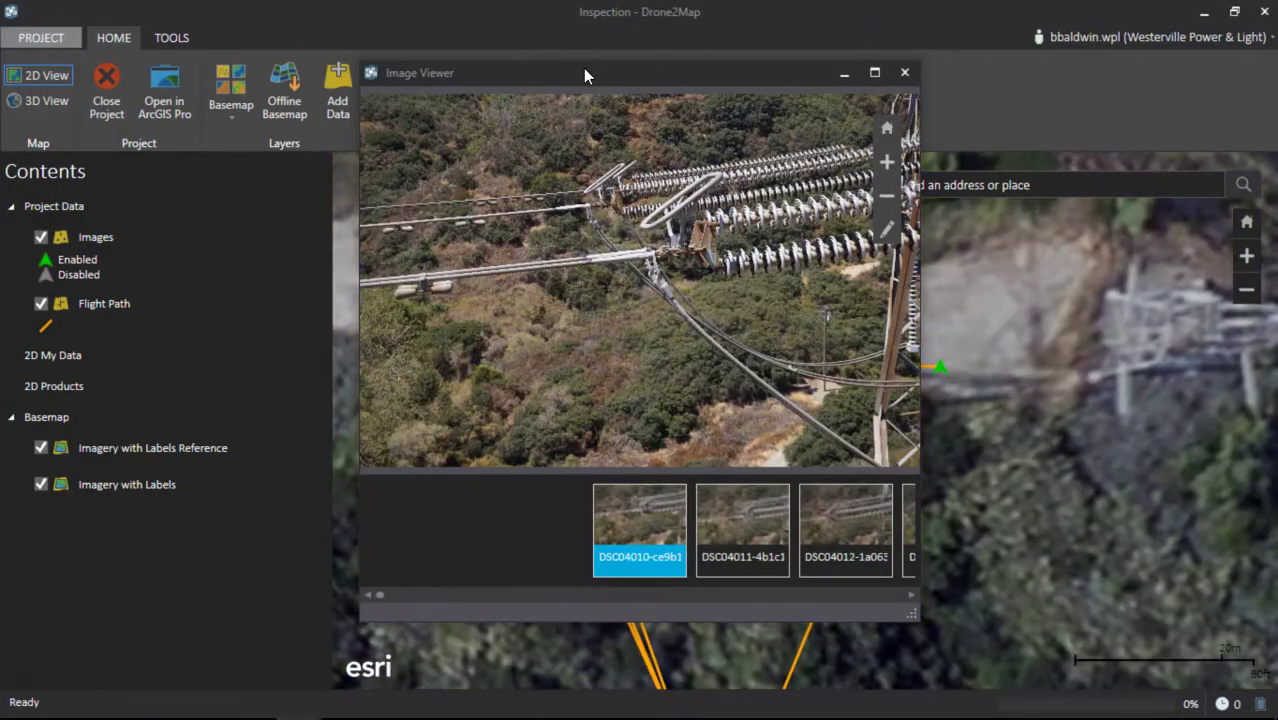
- Move the Image Viewer beside the map and magnify the tower photo on the insulator strings
left_click_drag(583, 68, 288, 86)
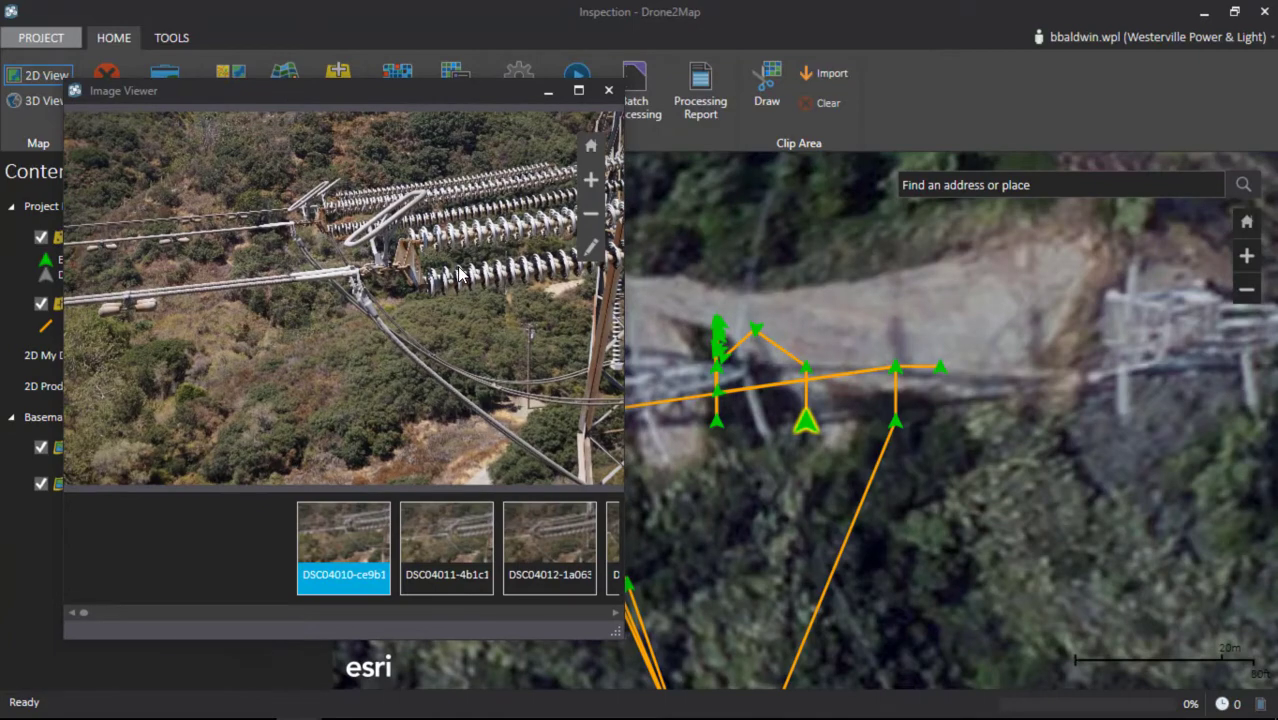
scroll(463, 268, "up", 2)
scroll(325, 340, "up", 5)
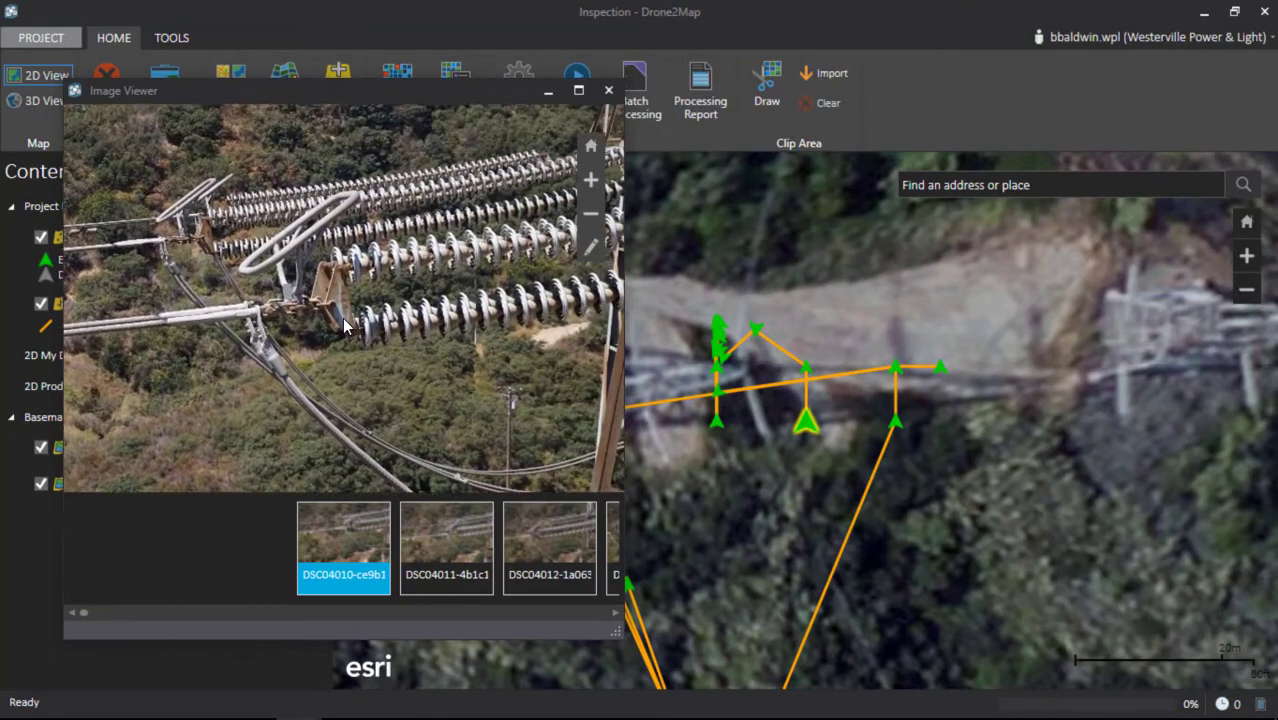
scroll(325, 340, "up", 5)
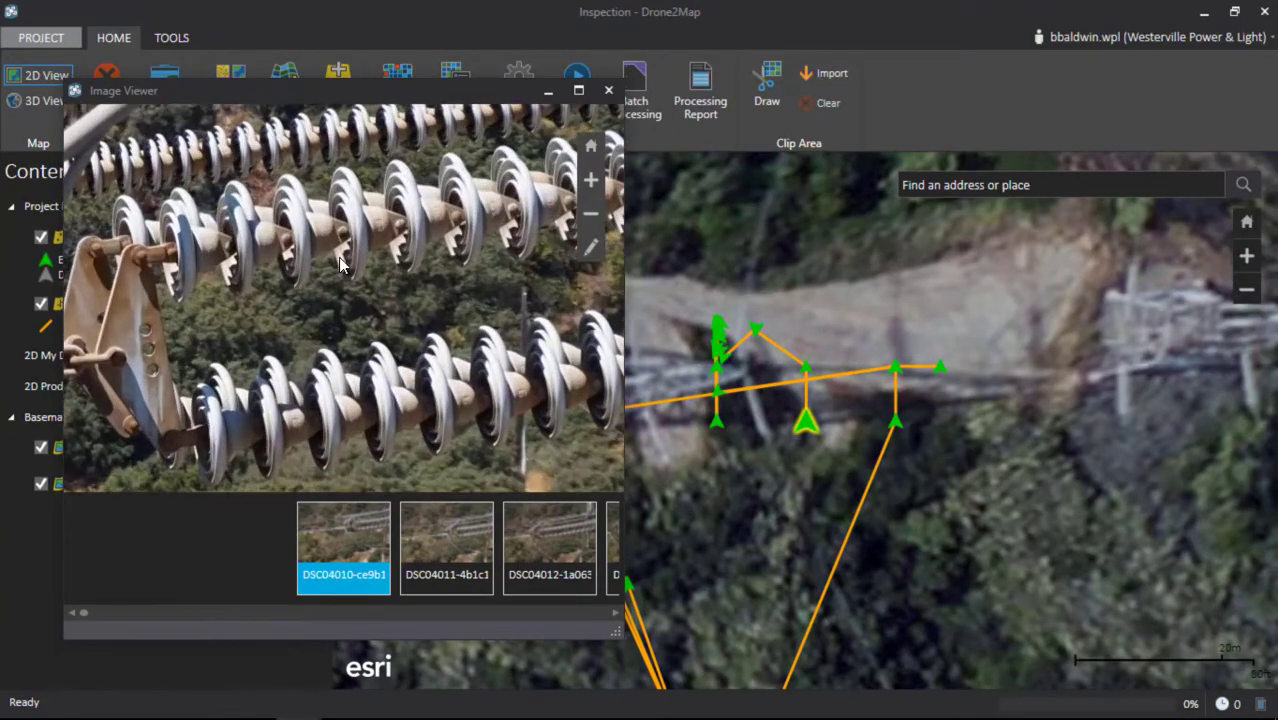
scroll(312, 317, "up", 2)
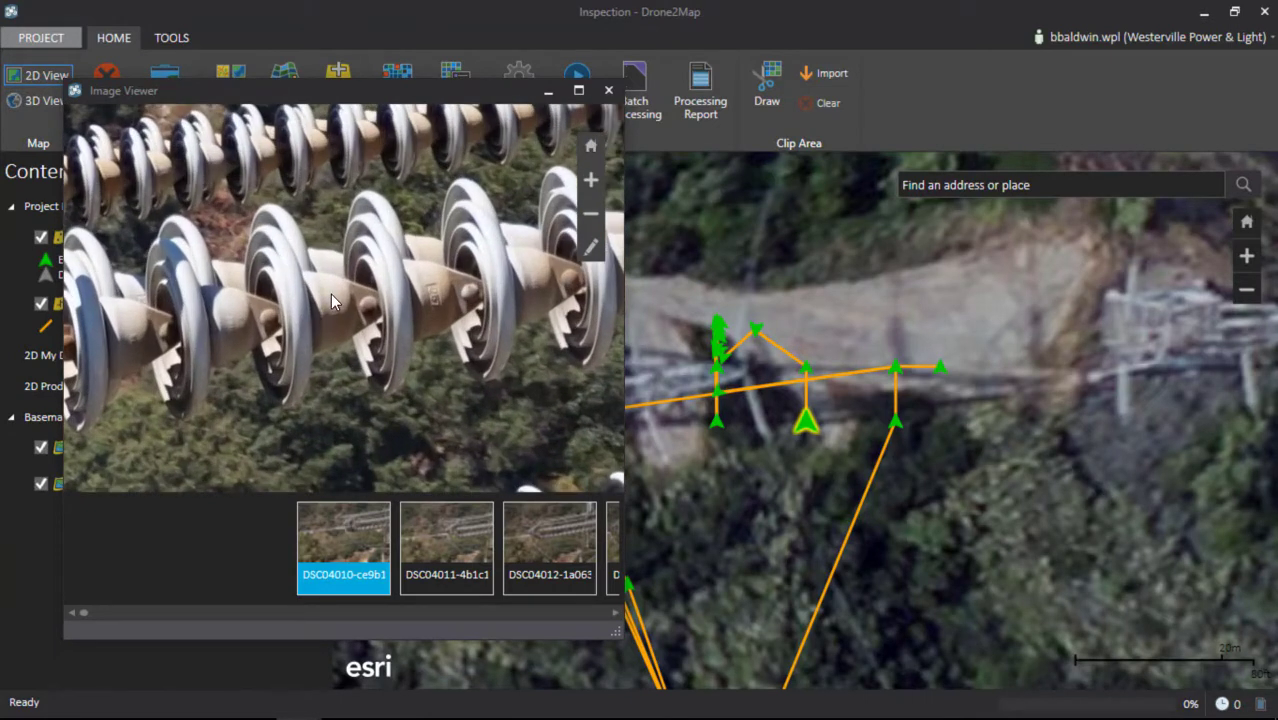
left_click_drag(417, 332, 365, 340)
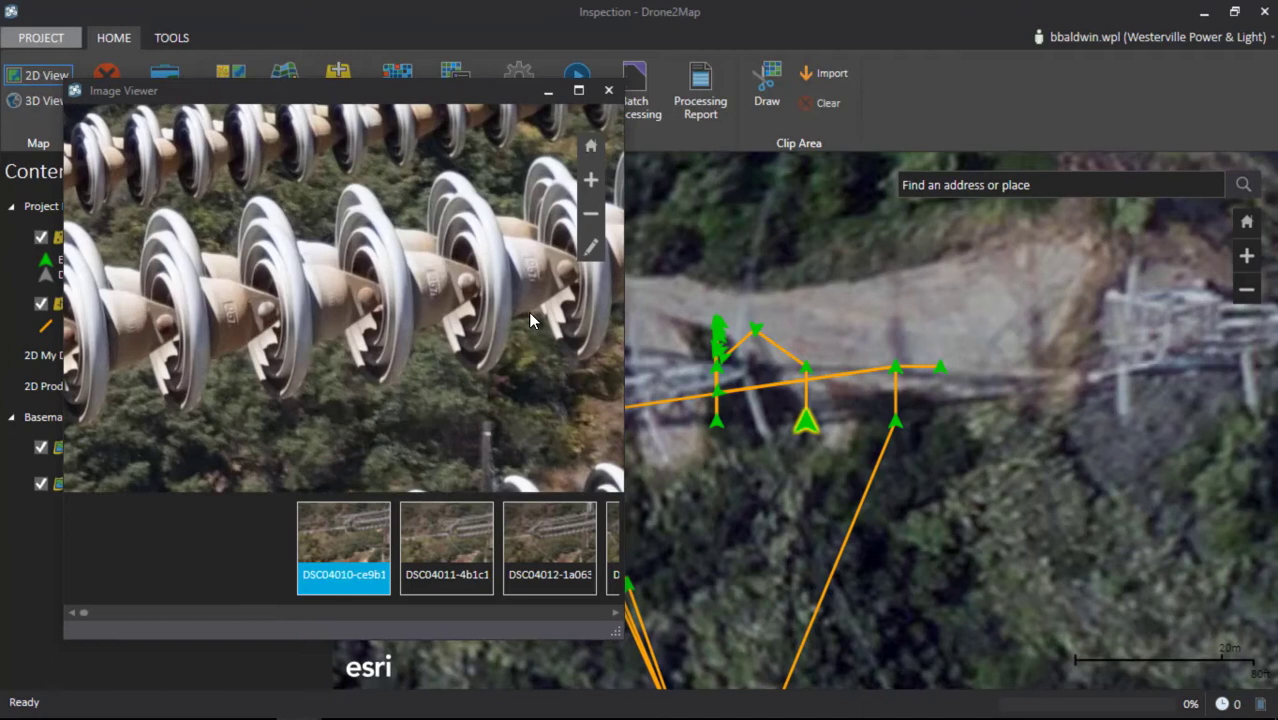
left_click_drag(528, 312, 367, 332)
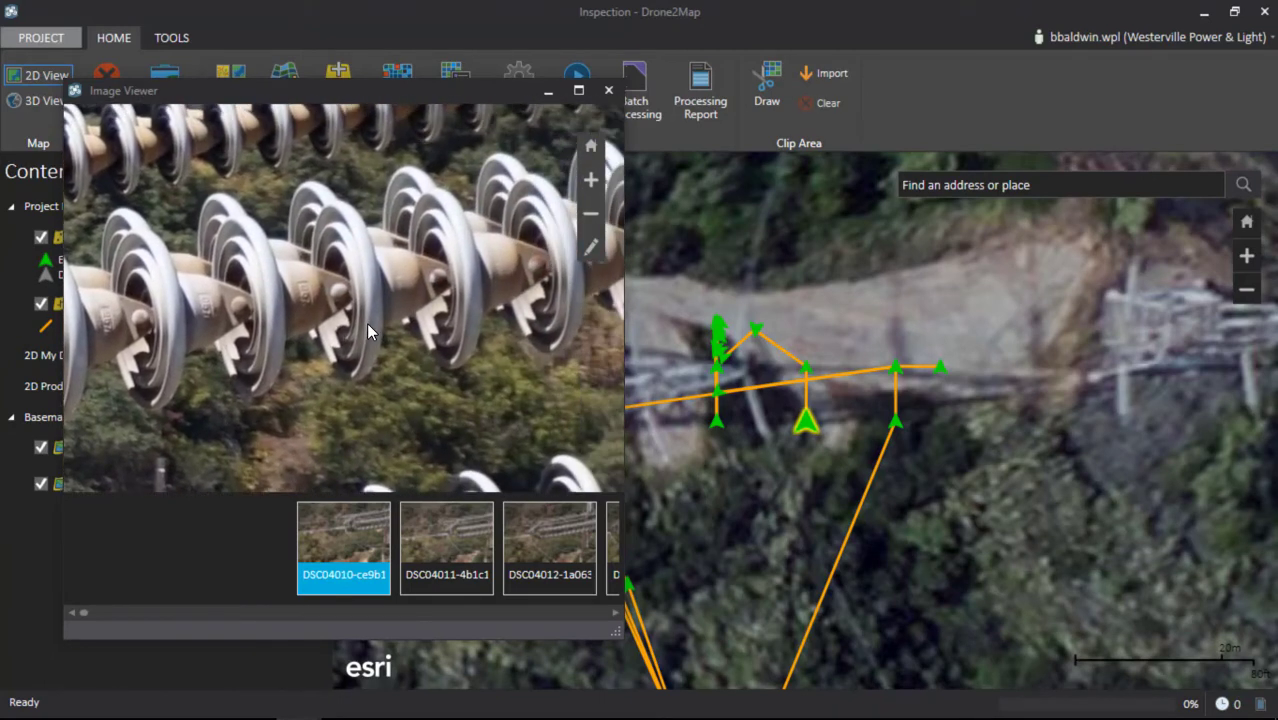
- Step through photos DSC04012 and DSC04014 to DSC04016, then zoom onto the bird's nest in the tower frame
left_click(522, 538)
left_click(541, 540)
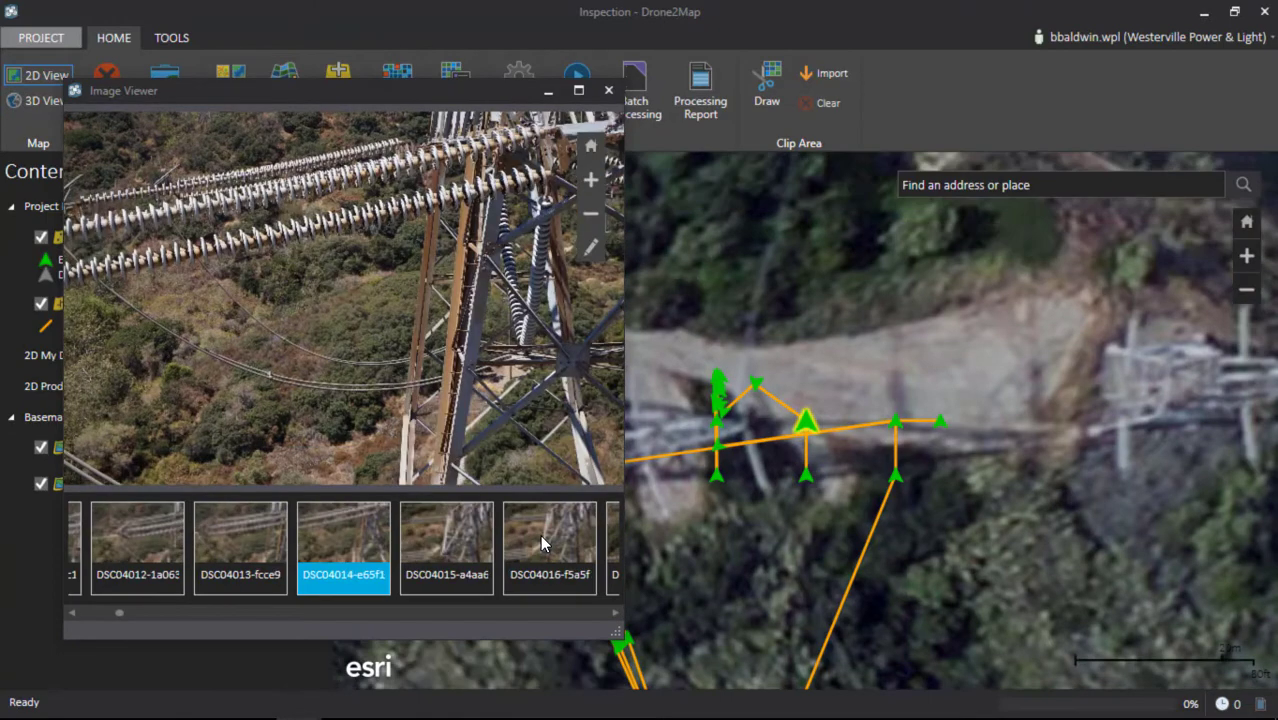
left_click(539, 541)
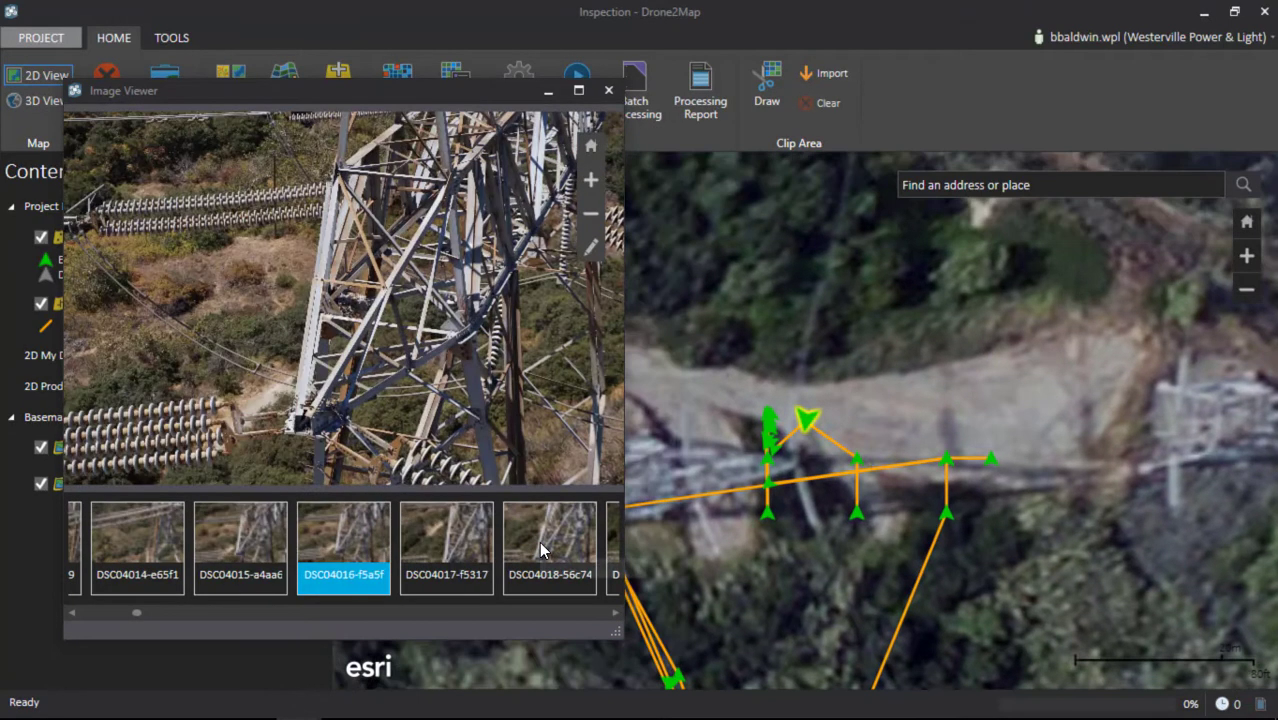
scroll(361, 308, "up", 8)
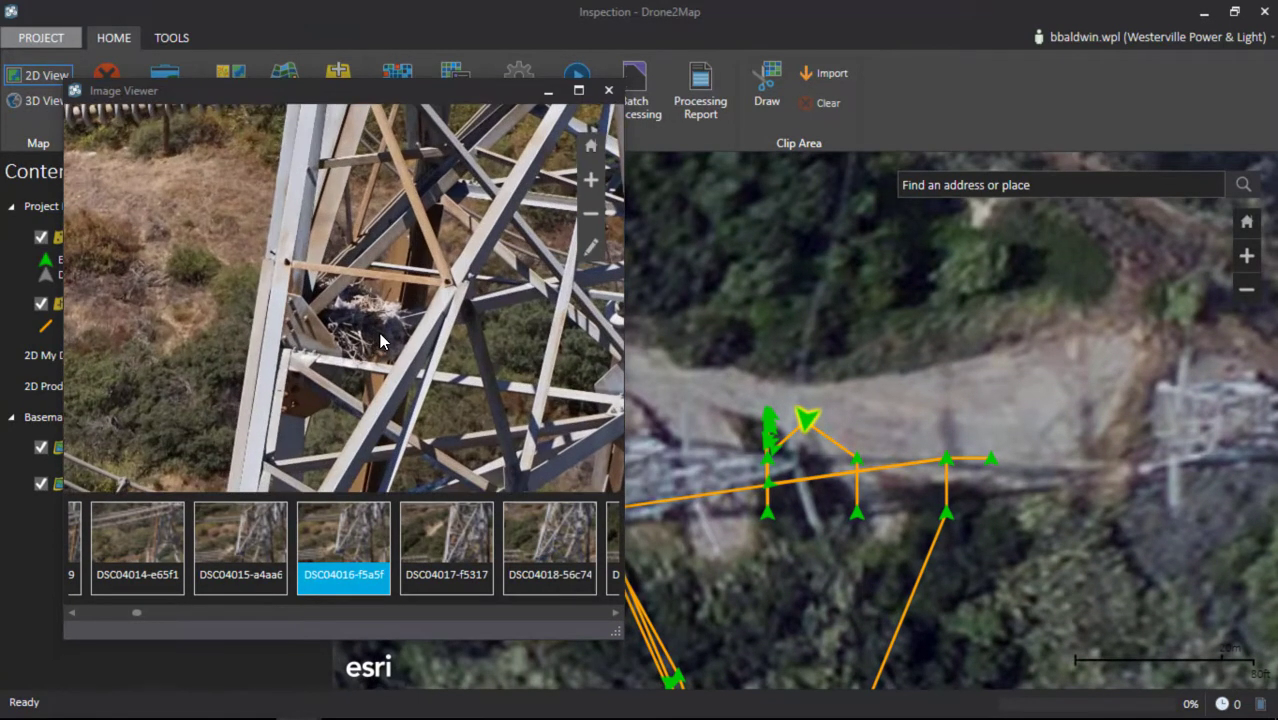
left_click_drag(377, 380, 351, 271)
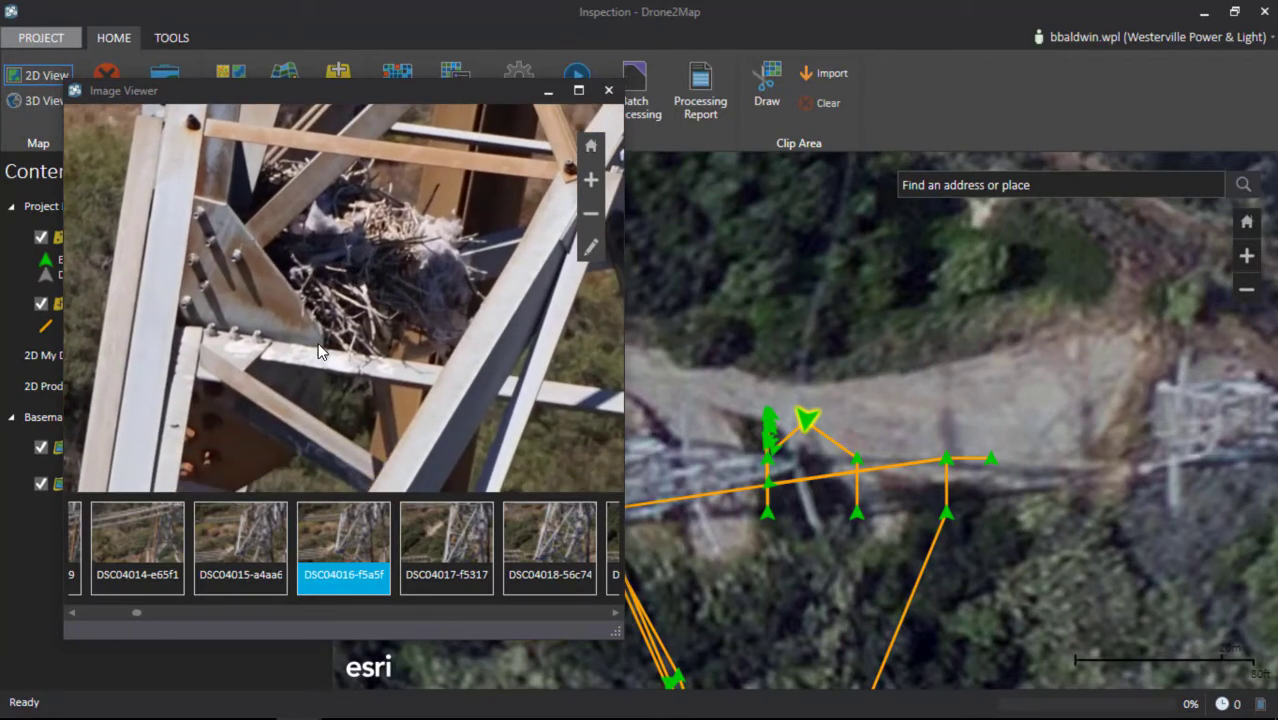
left_click_drag(318, 374, 327, 260)
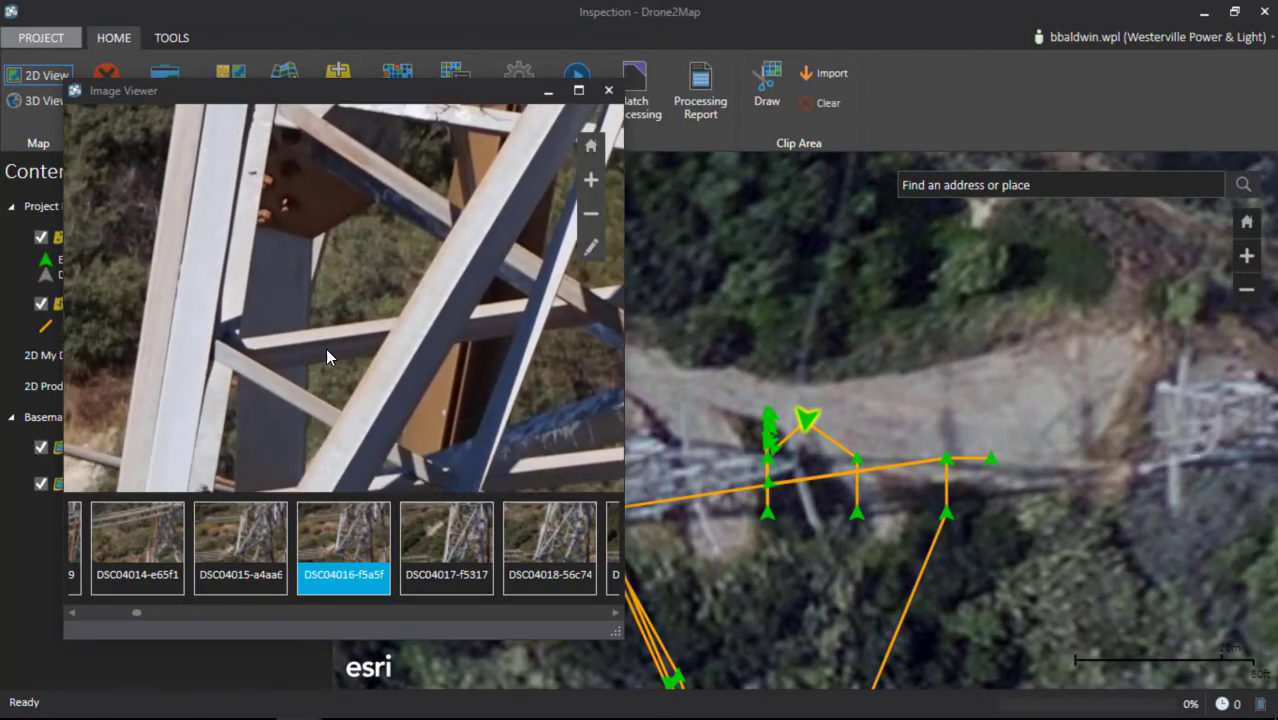
left_click_drag(325, 348, 397, 247)
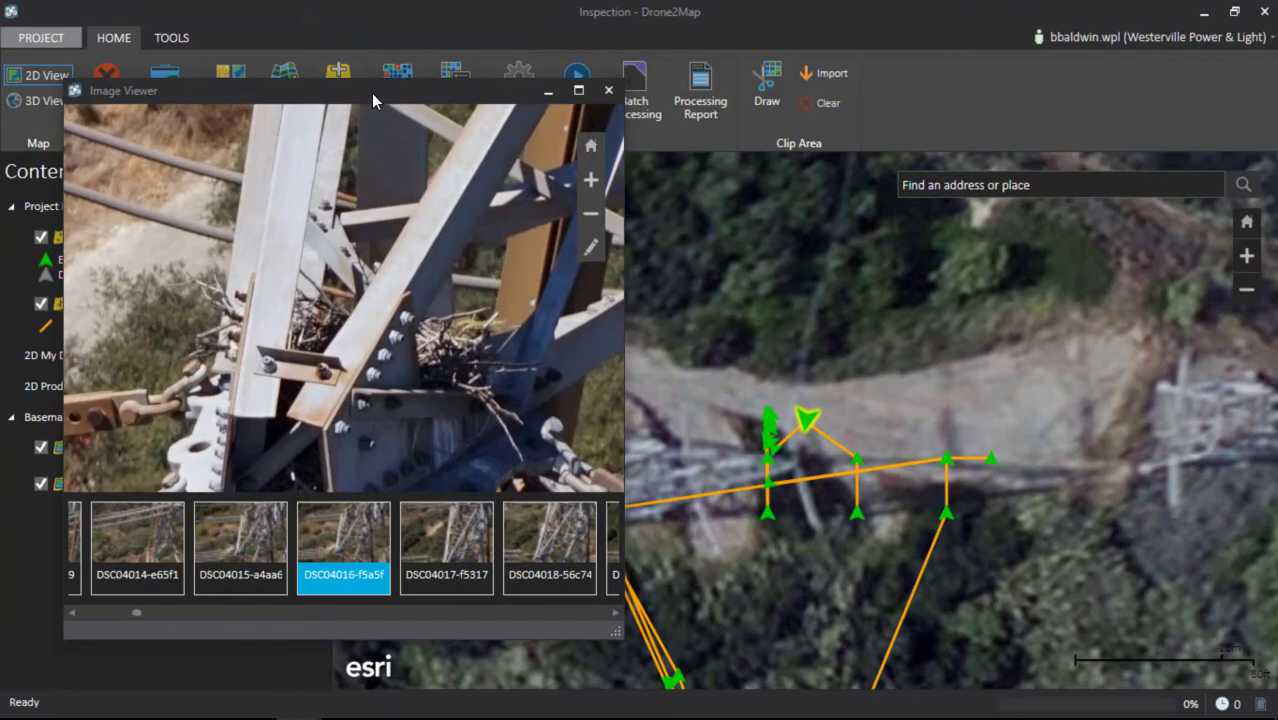
left_click_drag(371, 93, 374, 119)
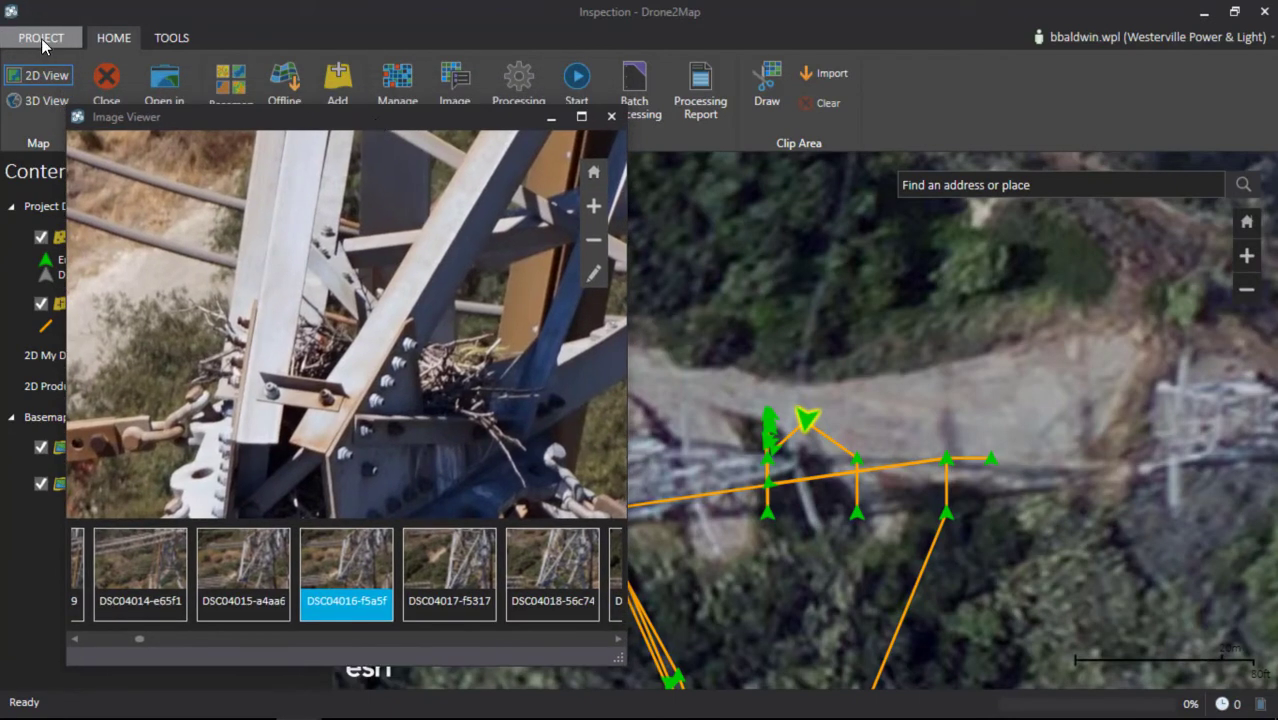
- Open the recent Cajon Nadir Ortho.d2m project
left_click(41, 38)
left_click(53, 103)
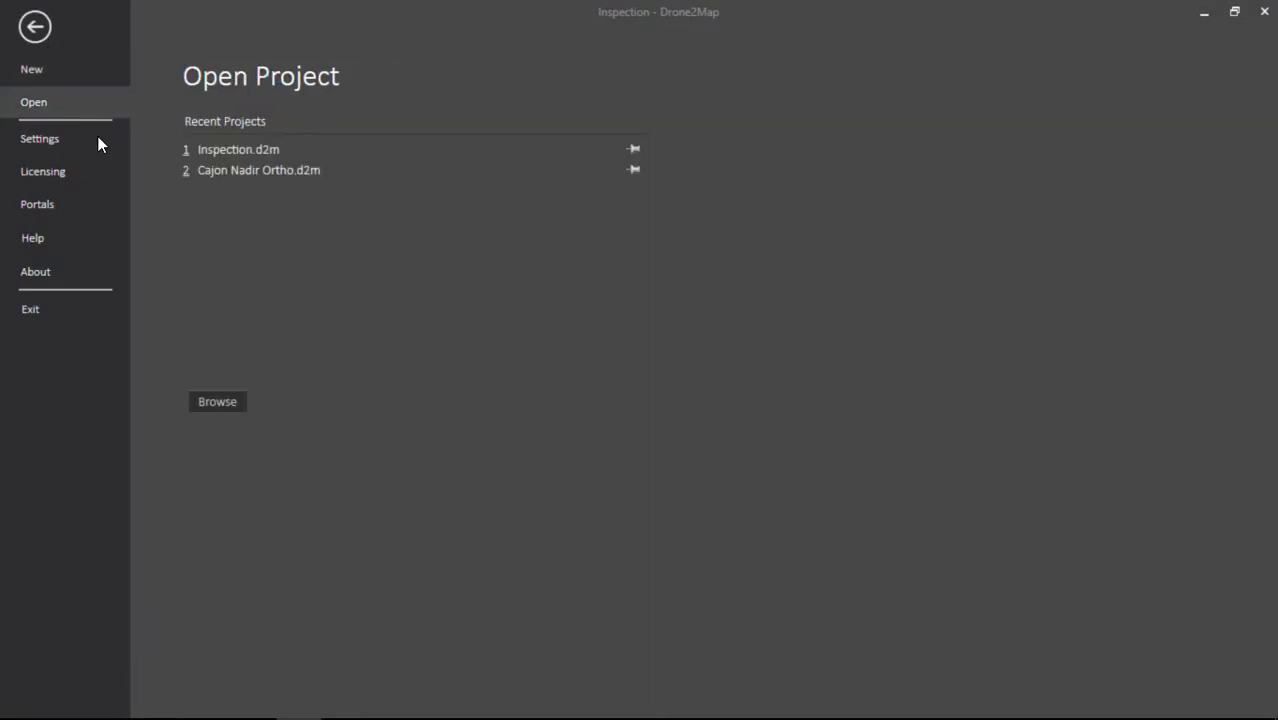
left_click(363, 178)
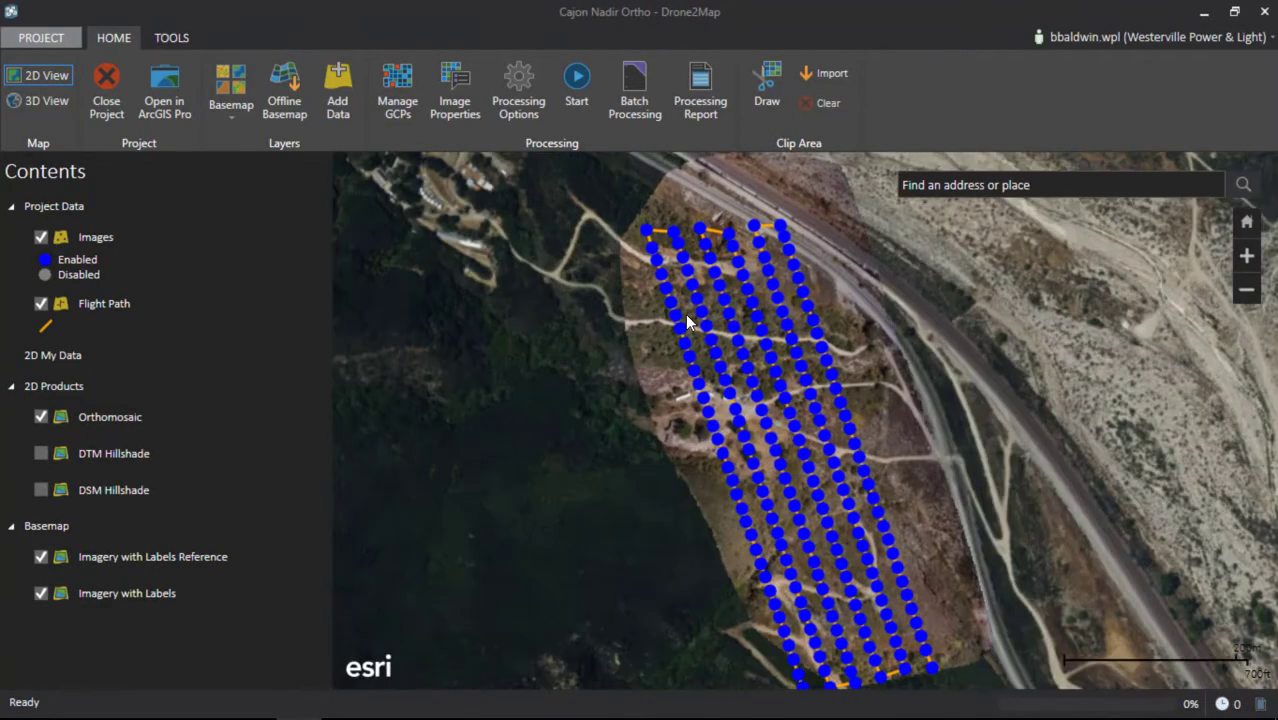
- Hide the orthomosaic and inspect the flight lines over the basemap
left_click(40, 418)
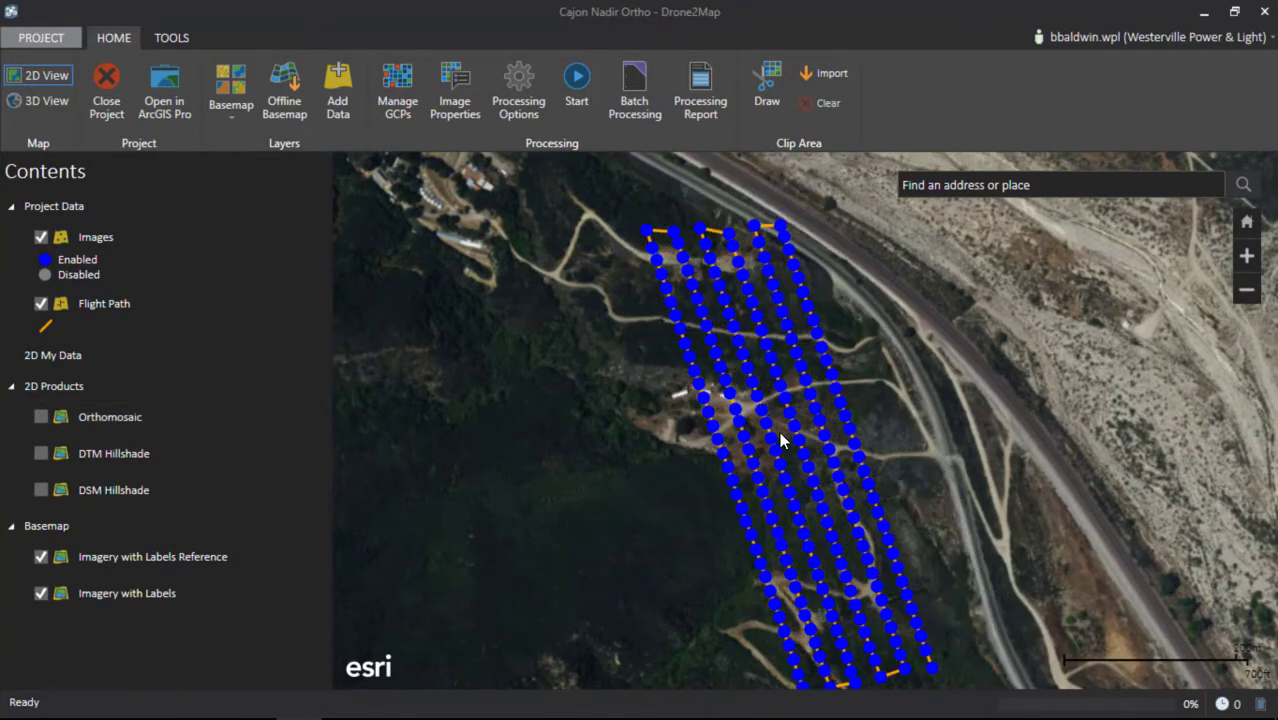
scroll(786, 456, "up", 3)
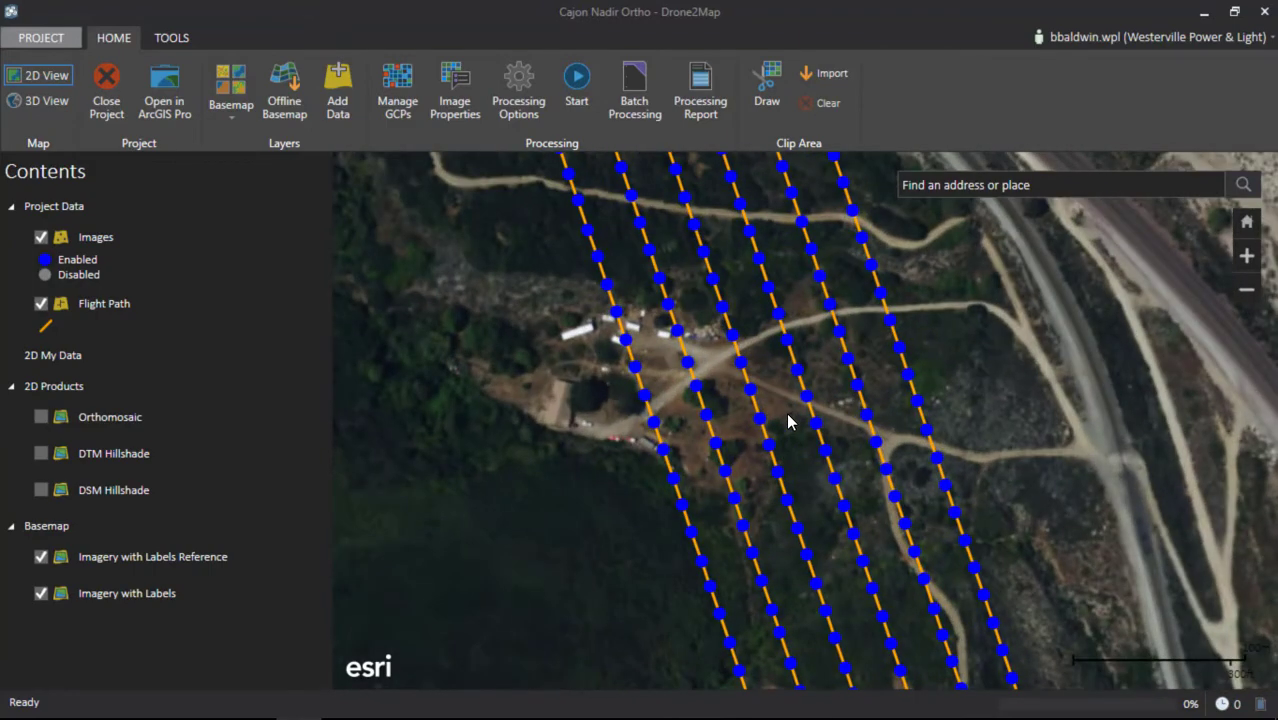
scroll(775, 385, "up", 3)
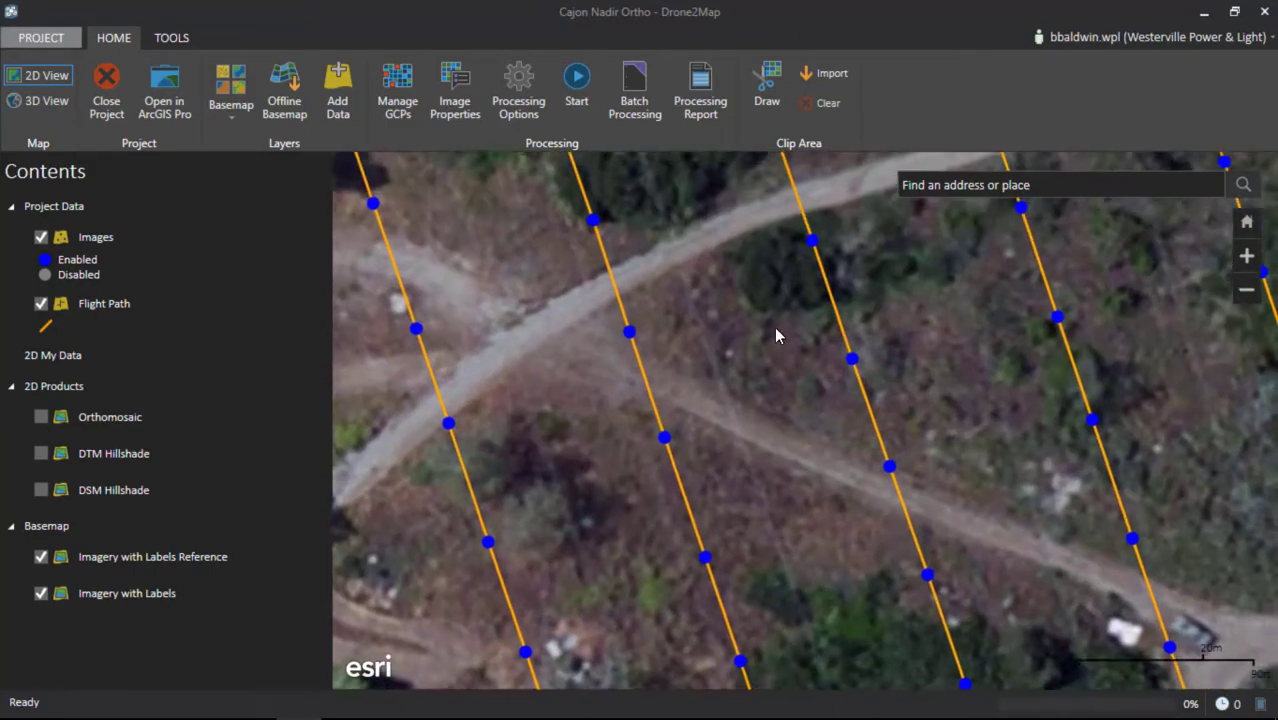
left_click_drag(776, 335, 680, 454)
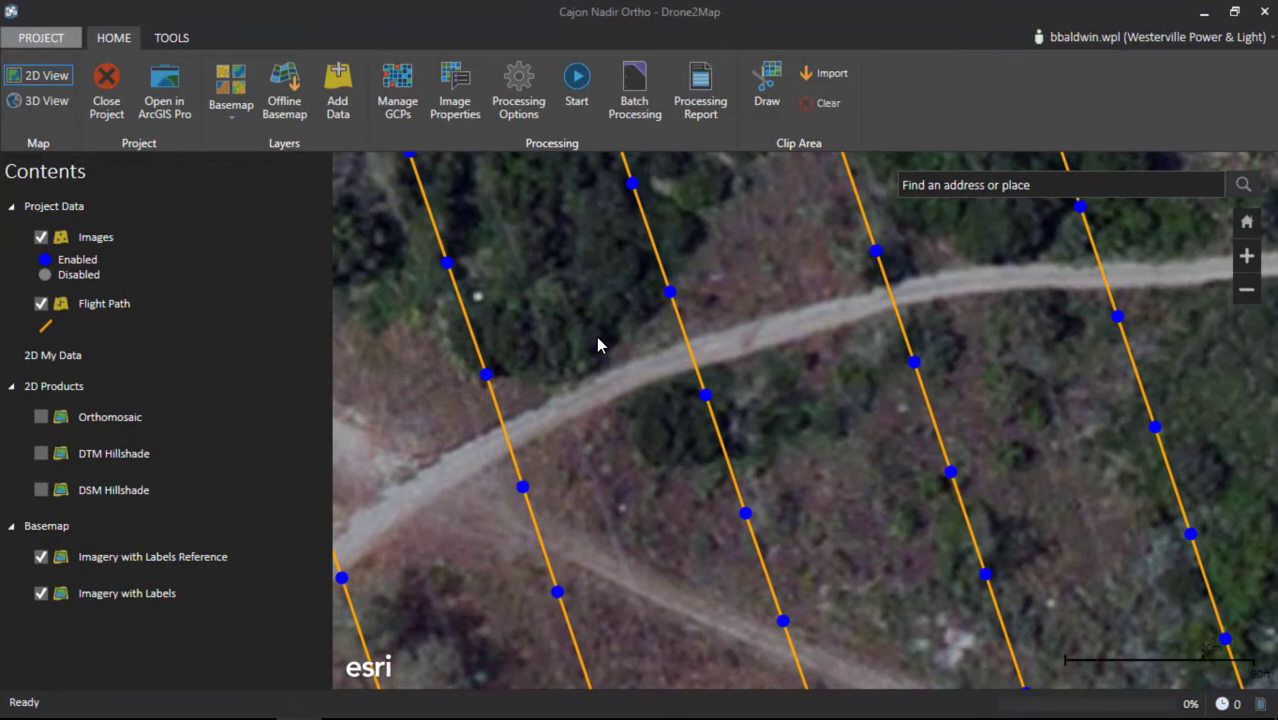
scroll(658, 429, "up", 2)
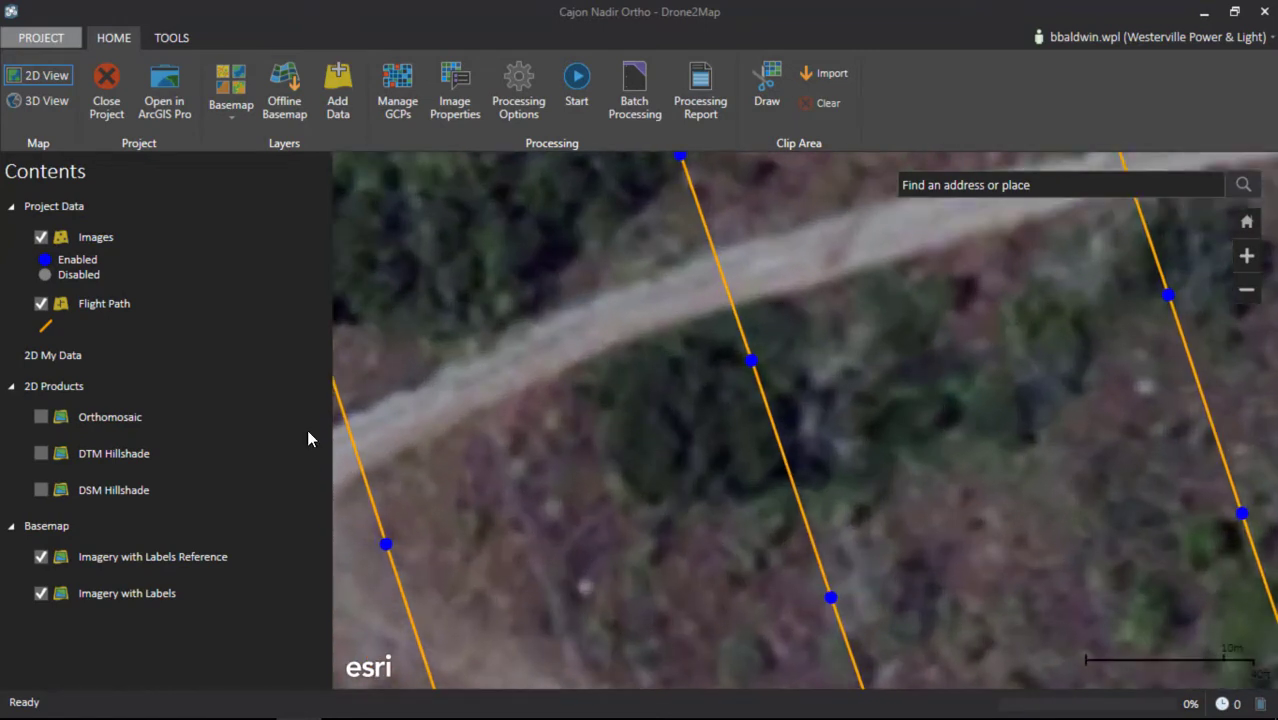
- Show the orthomosaic again and inspect the dumped-debris pile beside the truck
left_click(41, 418)
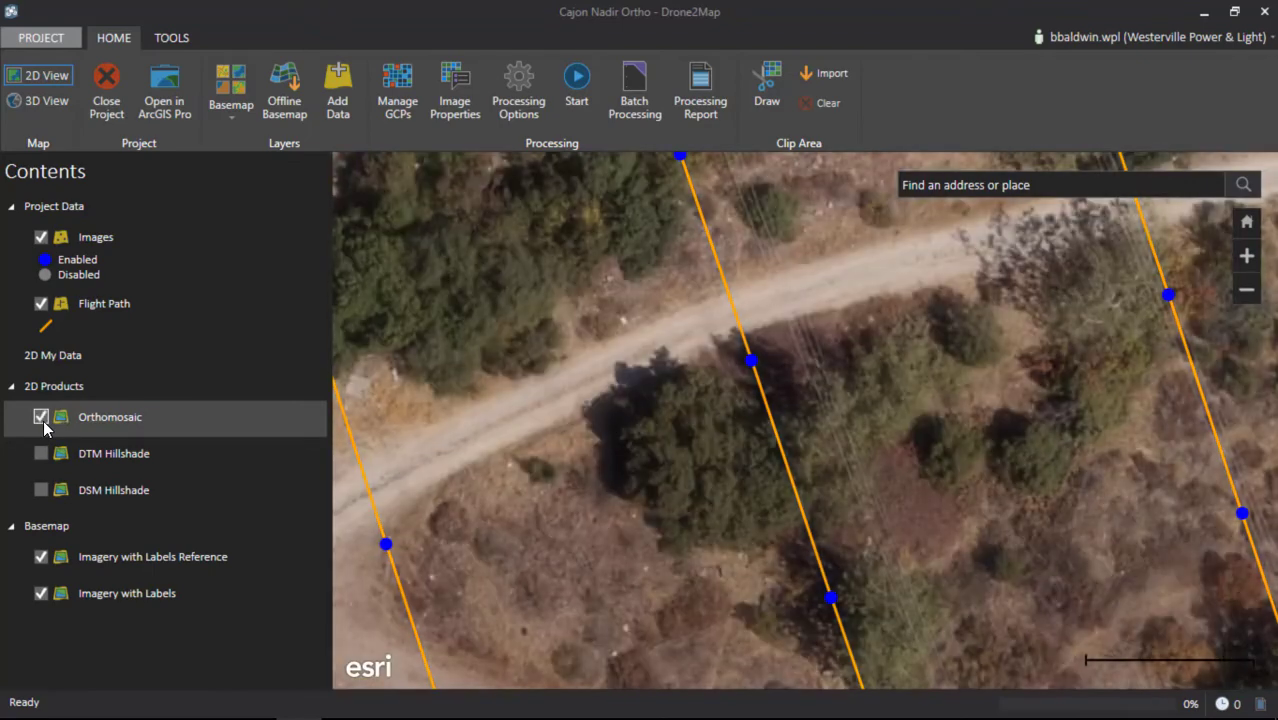
left_click_drag(605, 408, 785, 522)
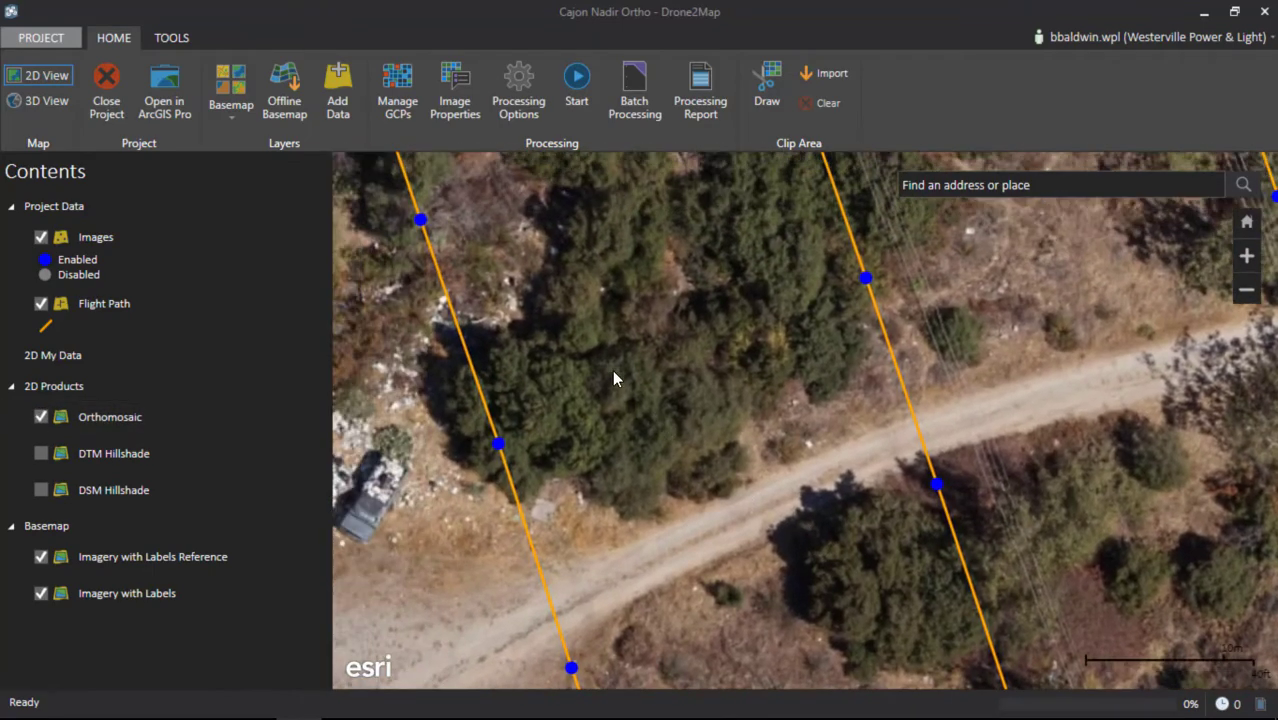
left_click_drag(612, 369, 829, 440)
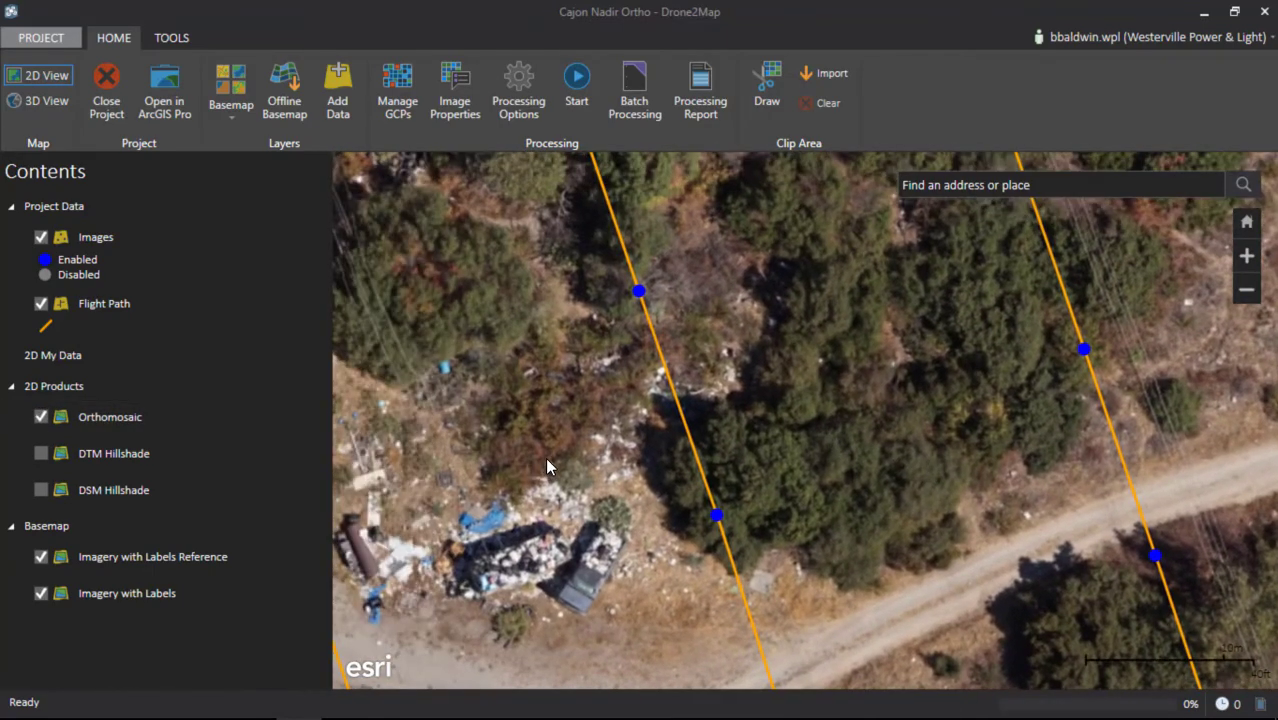
scroll(546, 463, "up", 3)
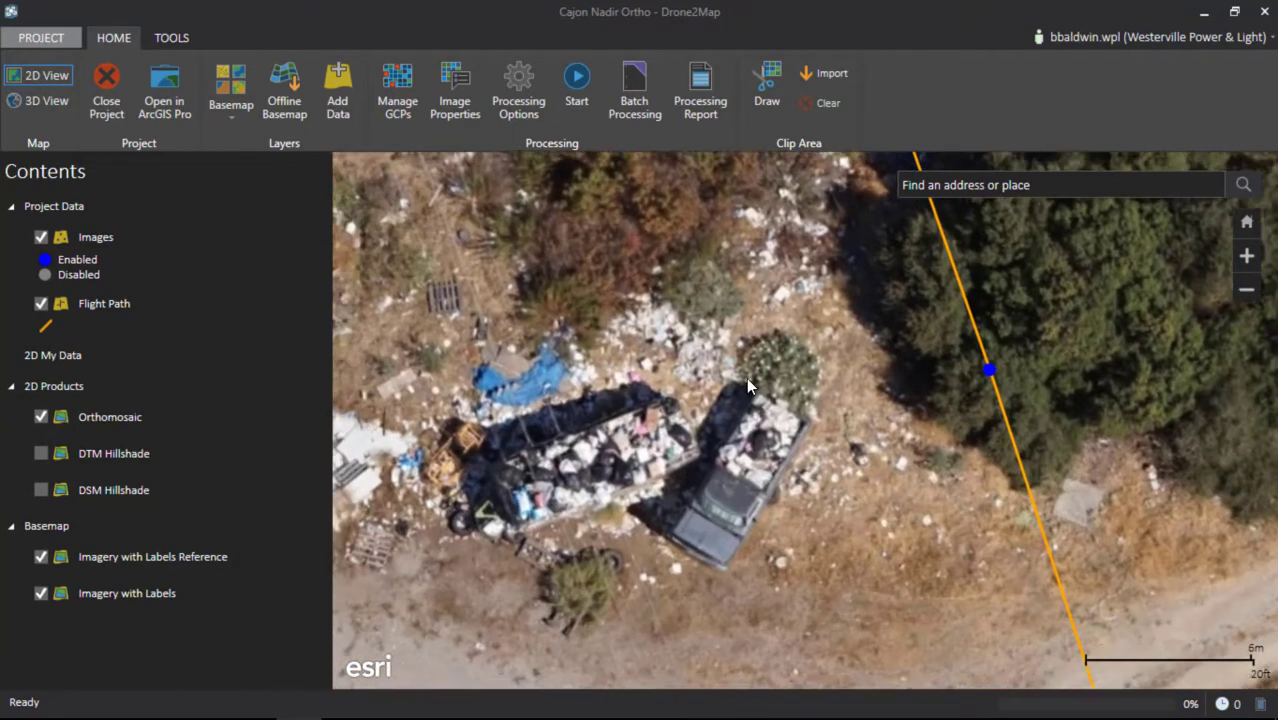
left_click_drag(746, 377, 766, 277)
left_click_drag(810, 398, 660, 378)
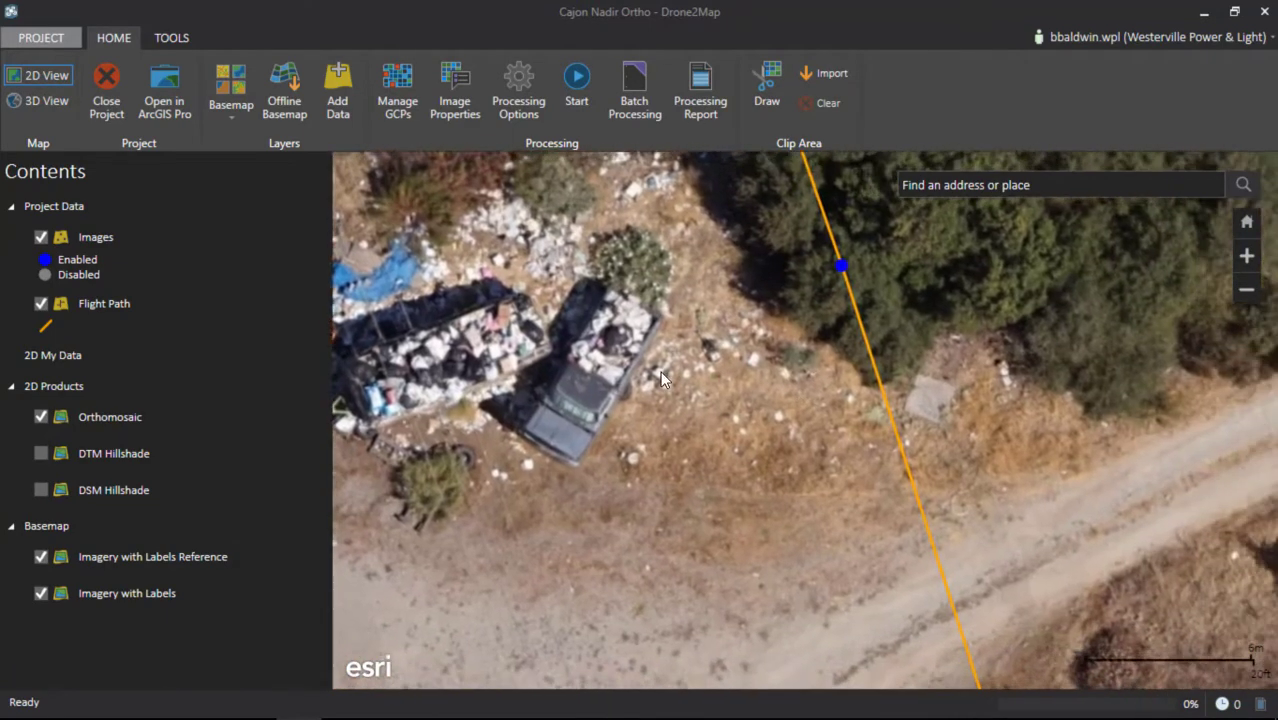
- Pan along the dirt road and trees, then zoom out to show several flight lines
left_click_drag(1128, 340, 730, 466)
left_click_drag(1094, 423, 827, 380)
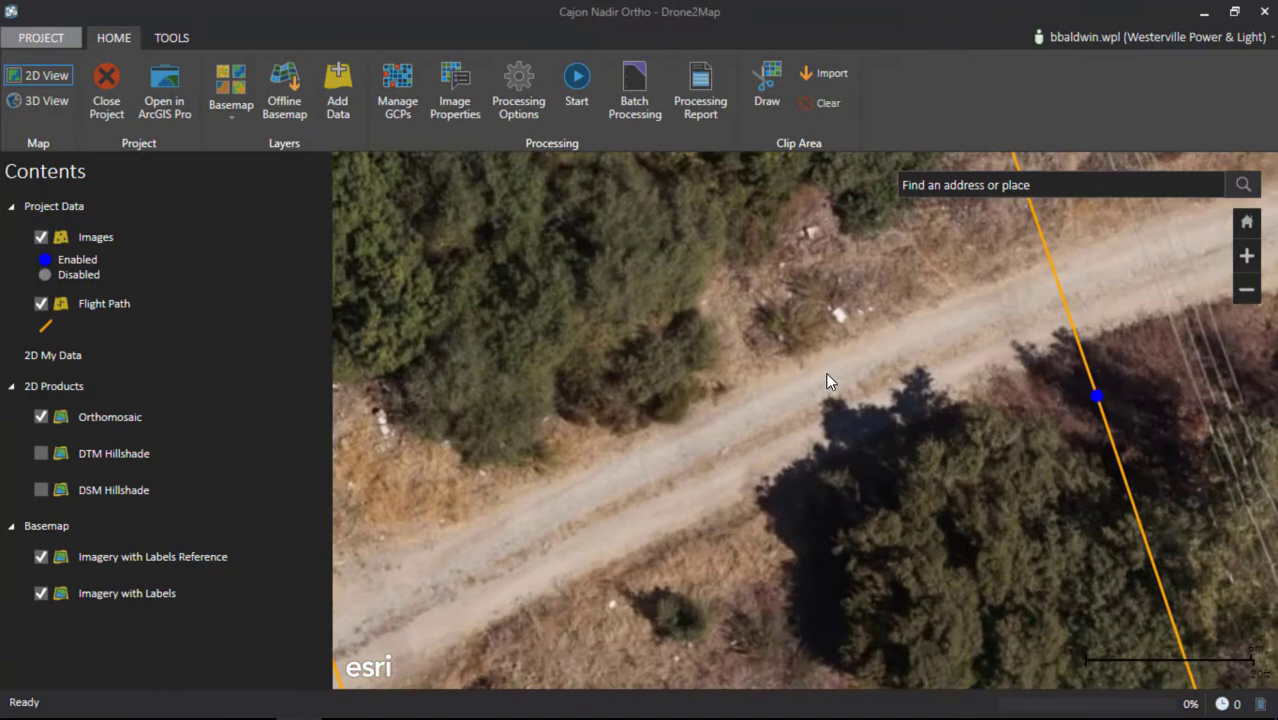
left_click_drag(984, 451, 834, 394)
left_click_drag(677, 322, 676, 372)
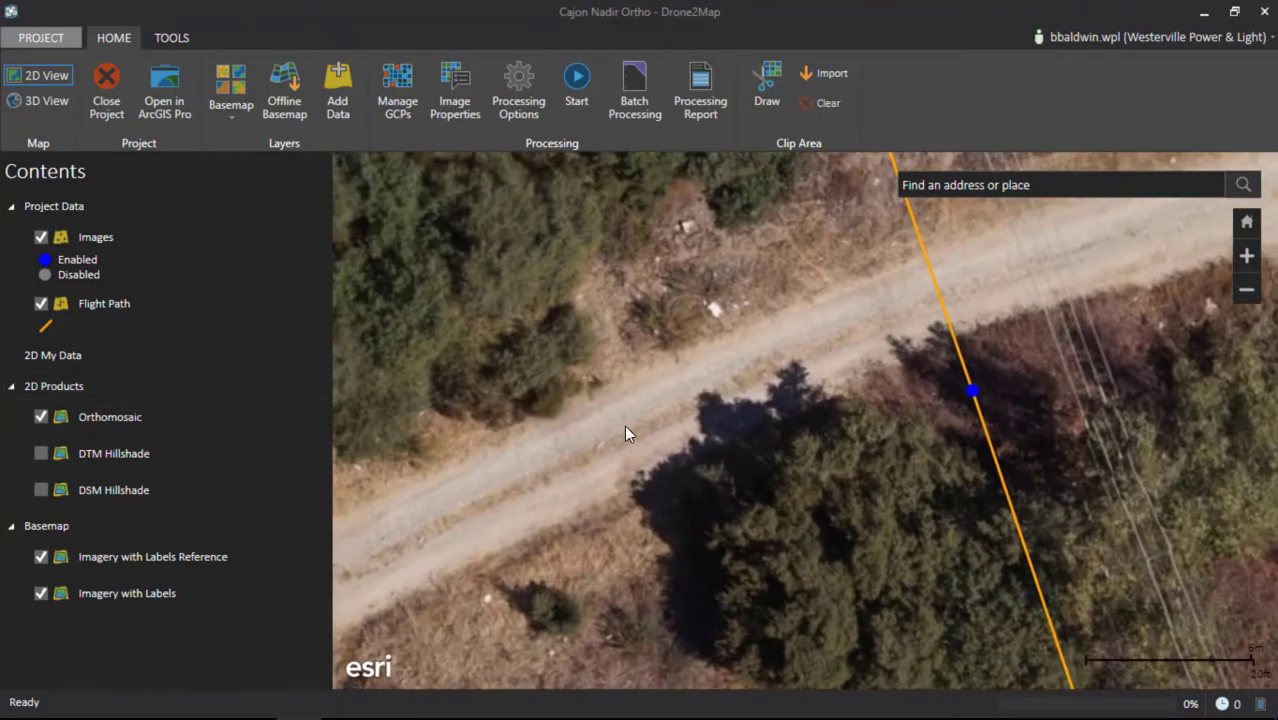
scroll(625, 427, "down", 3)
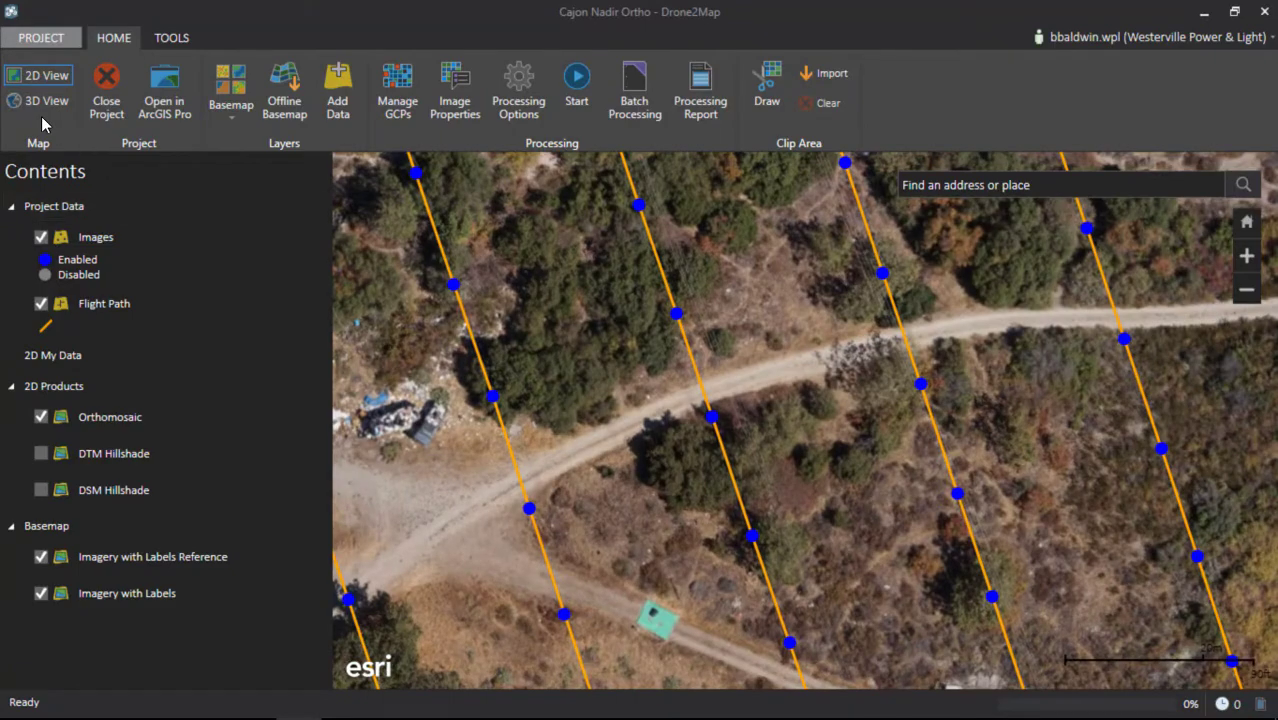
- Switch the project to 3D View and orbit the scene across the flight area
left_click(40, 106)
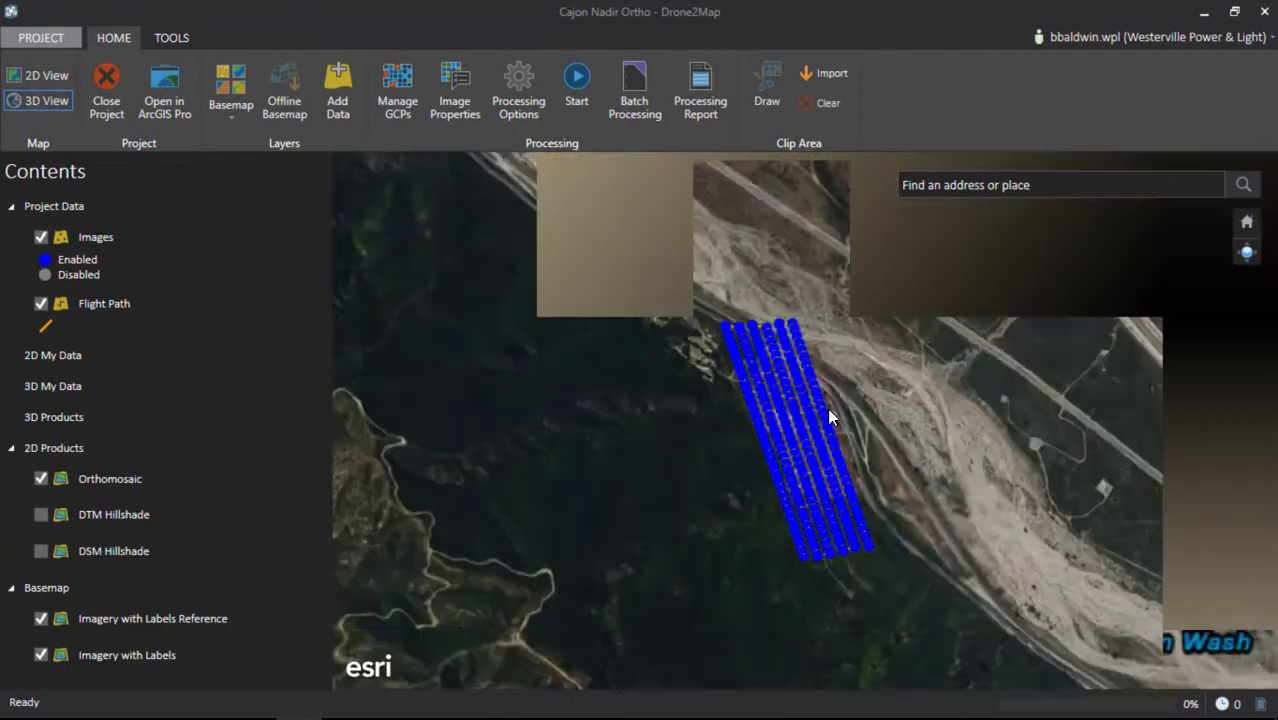
scroll(815, 410, "up", 5)
scroll(726, 350, "down", 3)
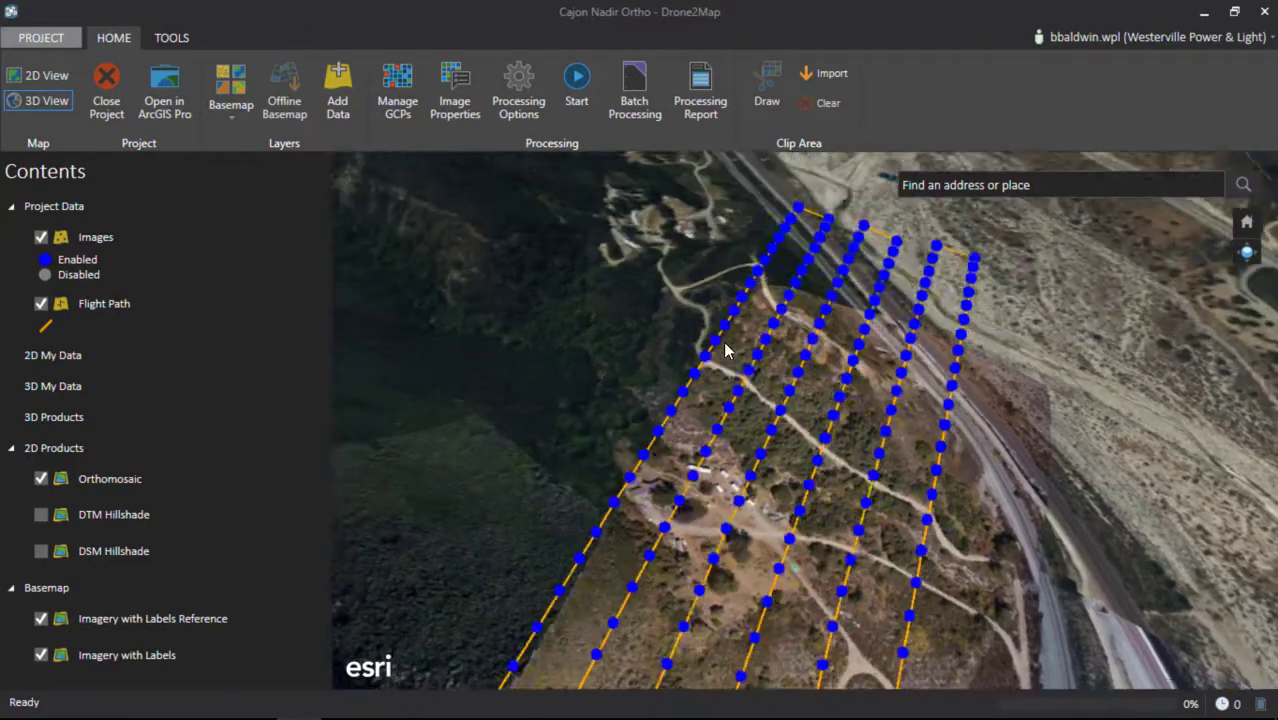
left_click_drag(726, 350, 719, 514)
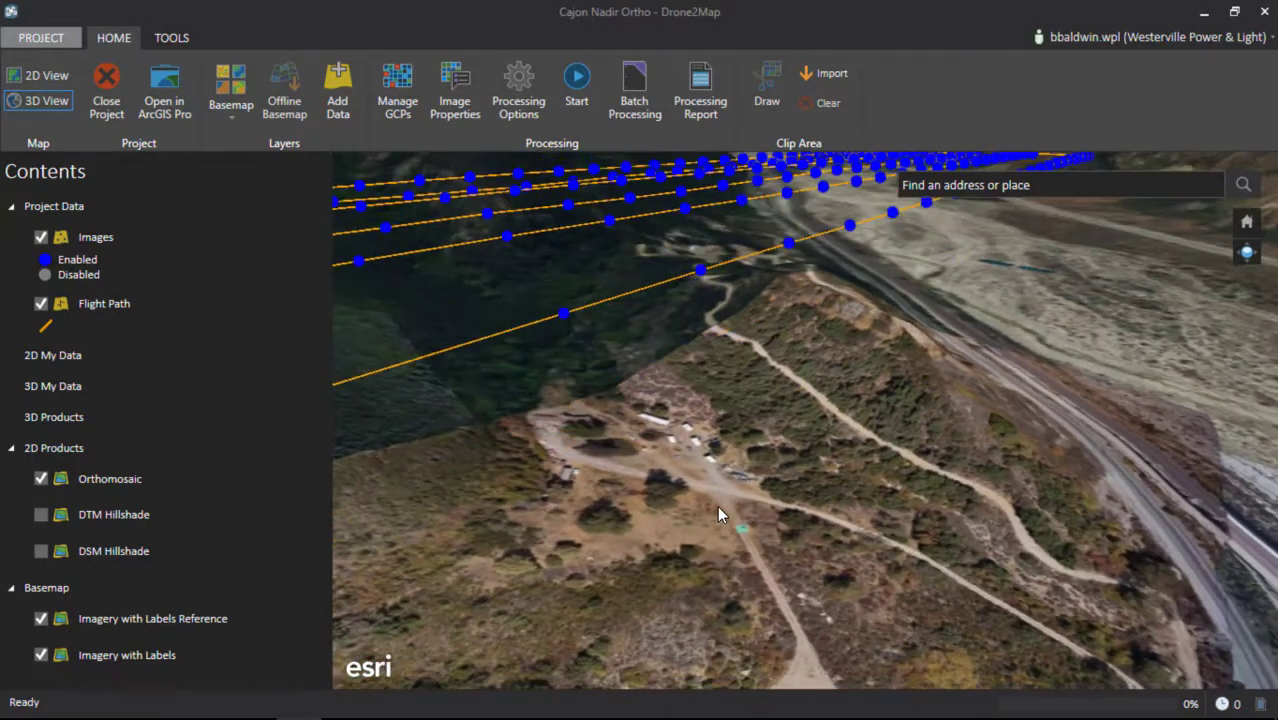
- Hide the orthomosaic, try DTM Hillshade, and settle on the DSM Hillshade layer
left_click(41, 478)
left_click(40, 515)
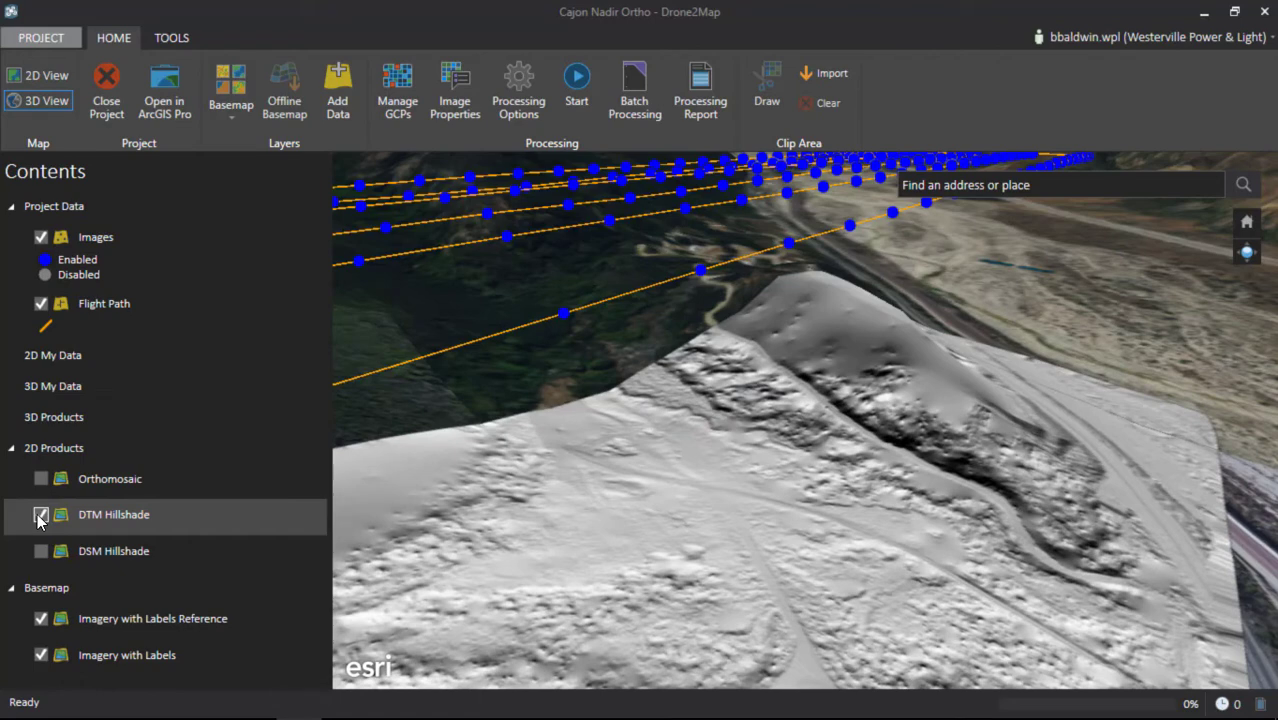
left_click(40, 515)
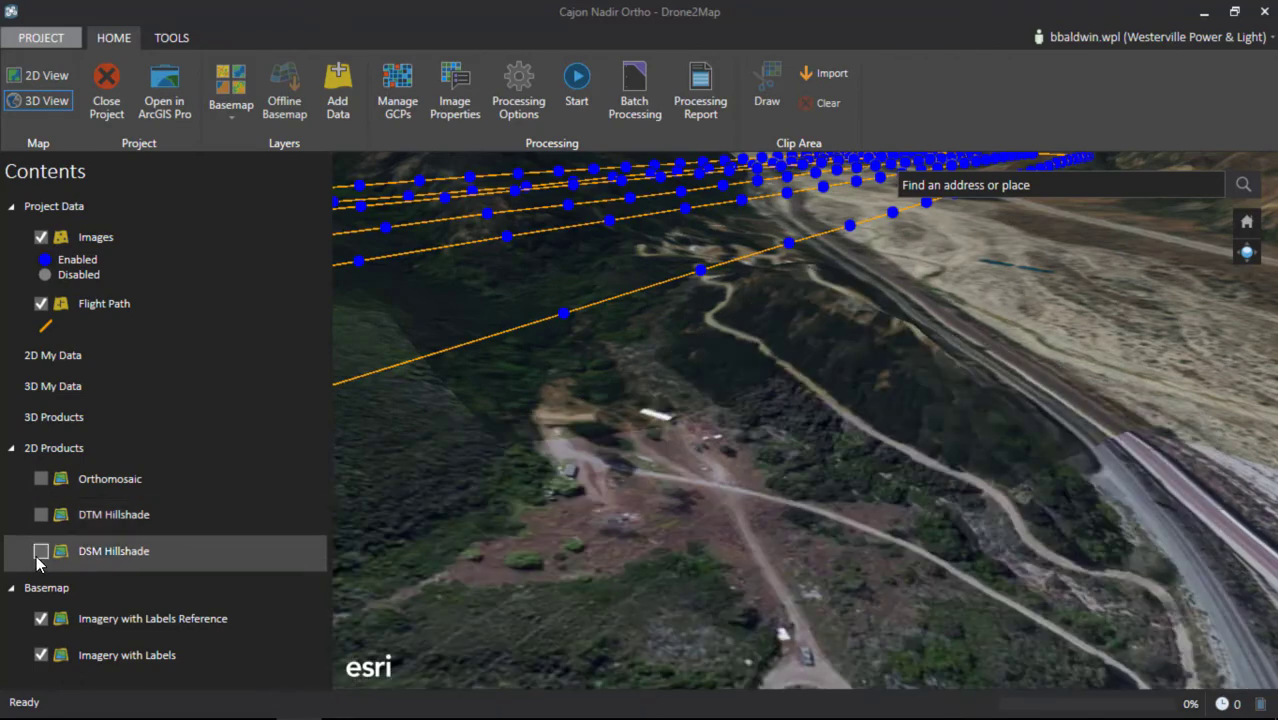
left_click(38, 558)
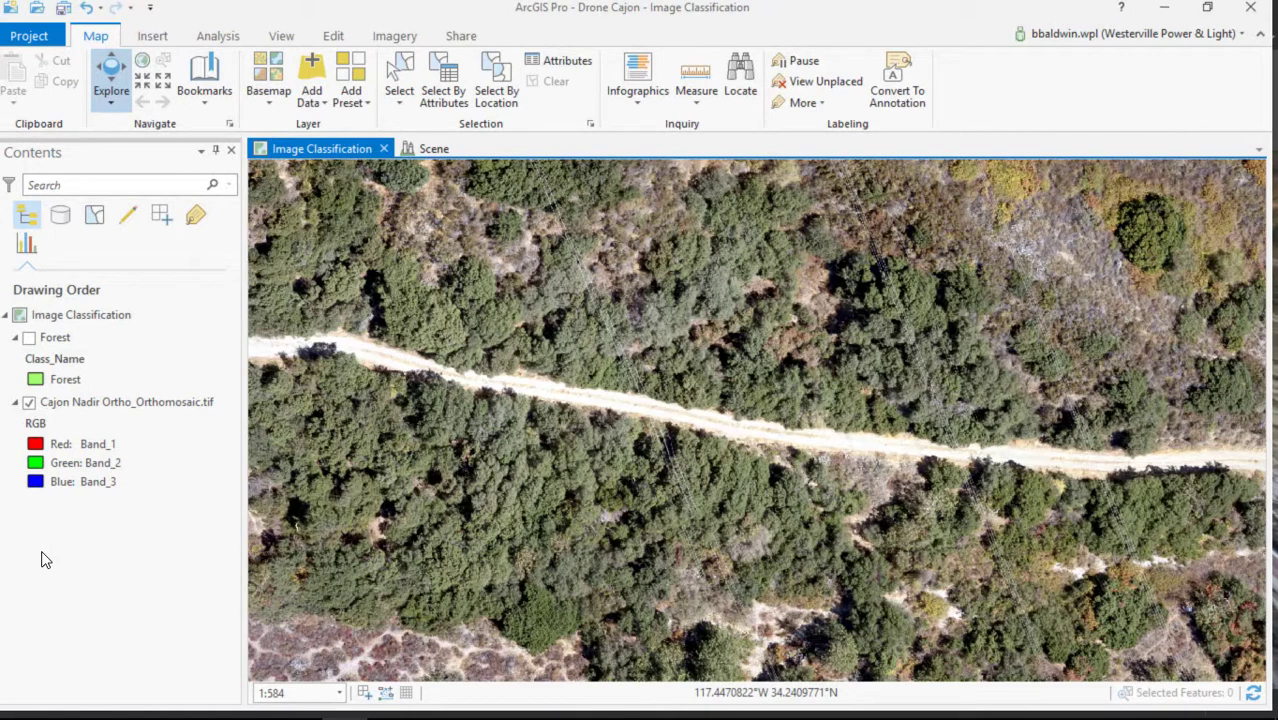
- Select the Cajon Nadir Ortho_Orthomosaic.tif layer, open Classification Tools, and show Forest zoomed on the road
left_click(93, 406)
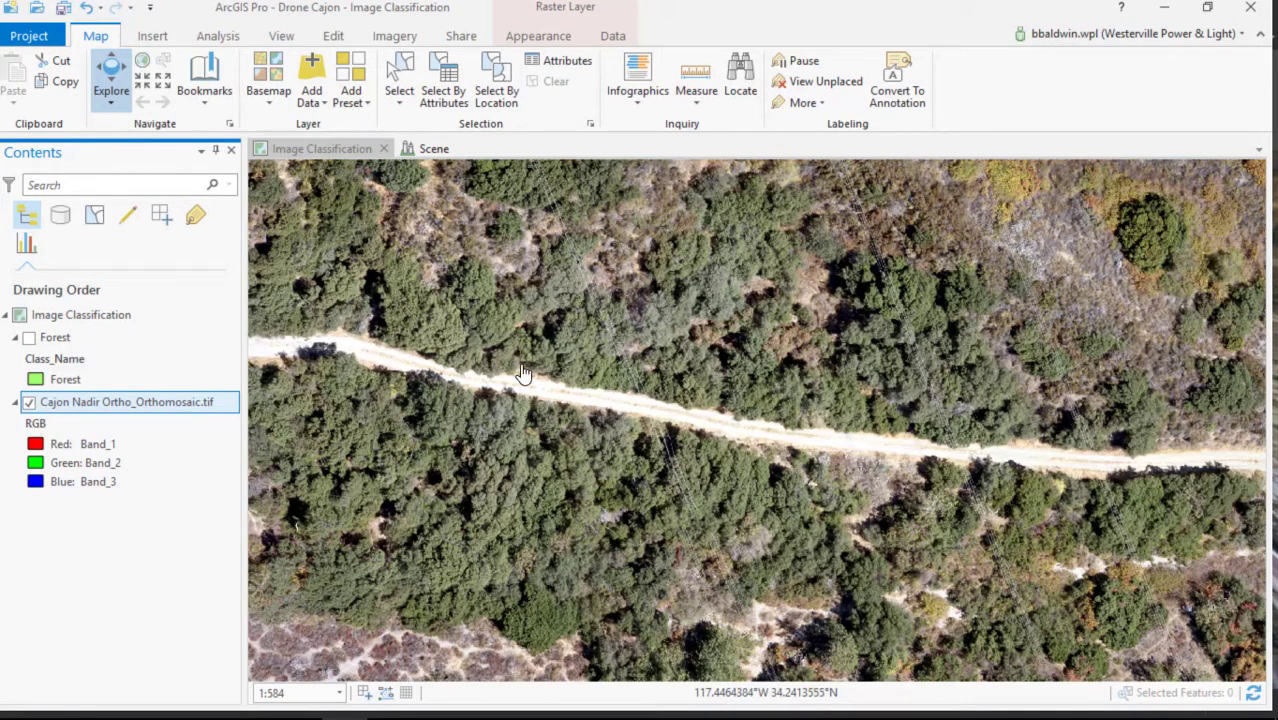
left_click(396, 37)
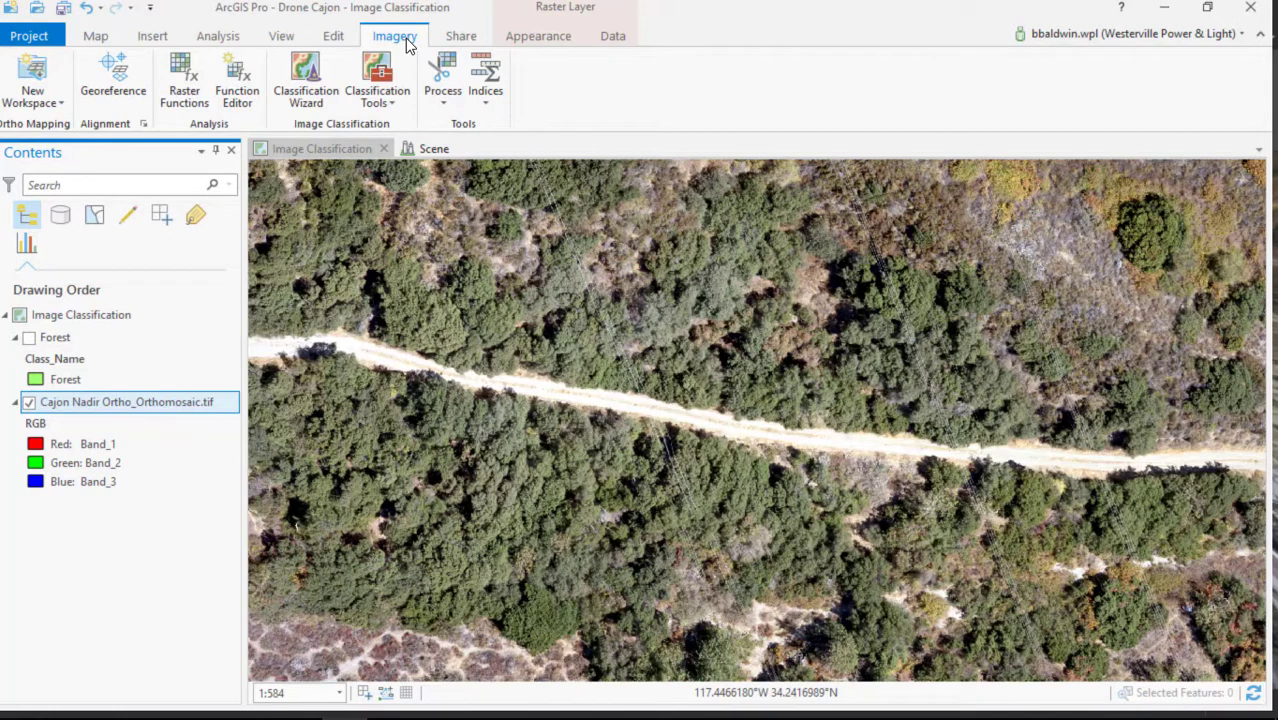
left_click(386, 100)
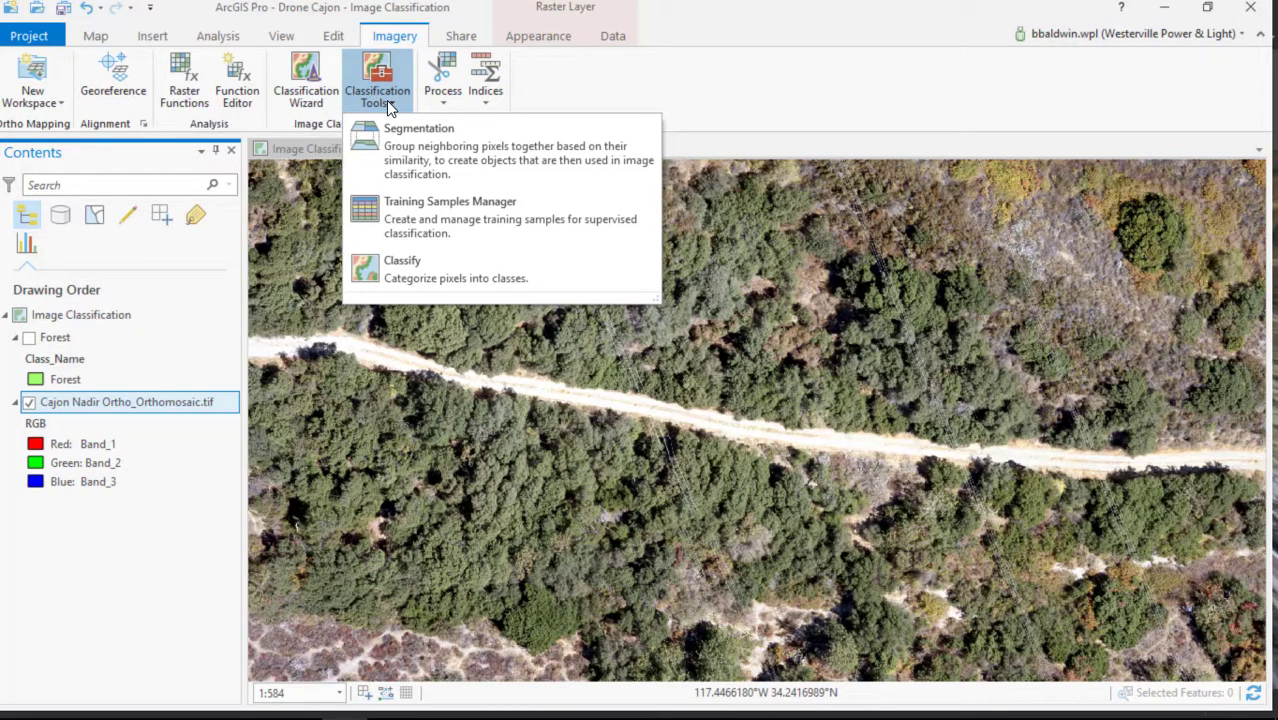
left_click(29, 337)
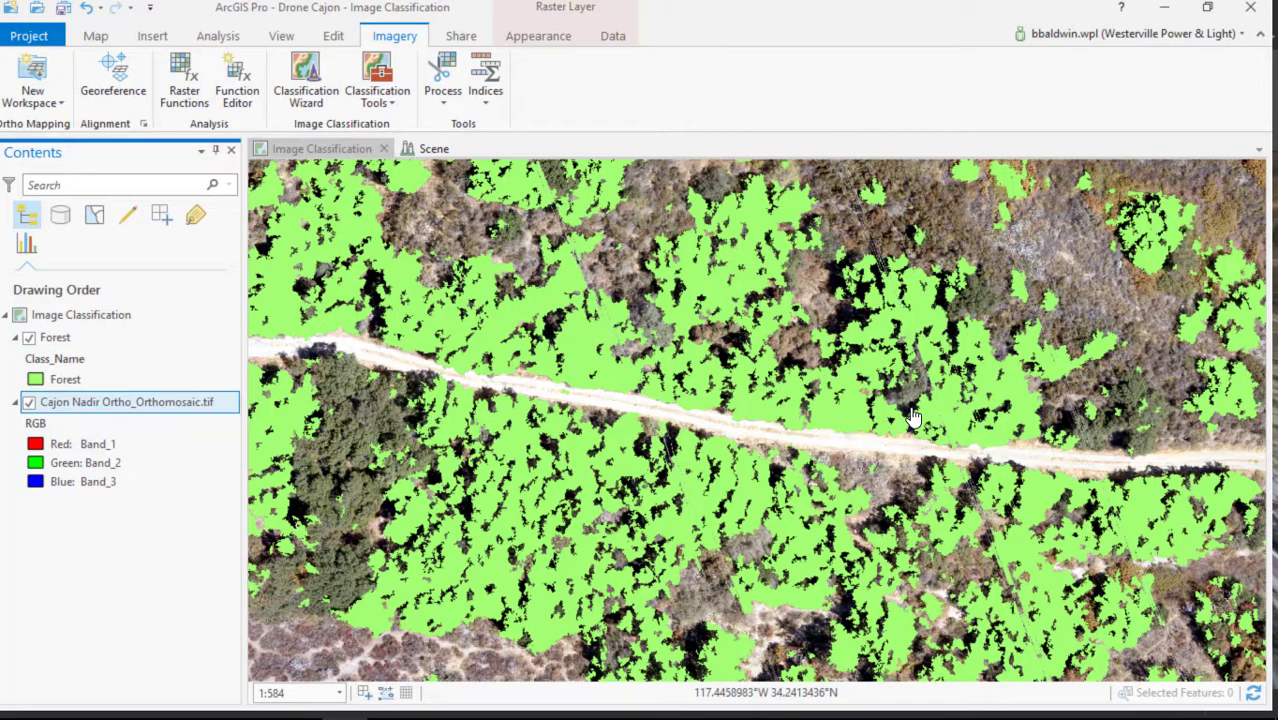
scroll(770, 416, "up", 3)
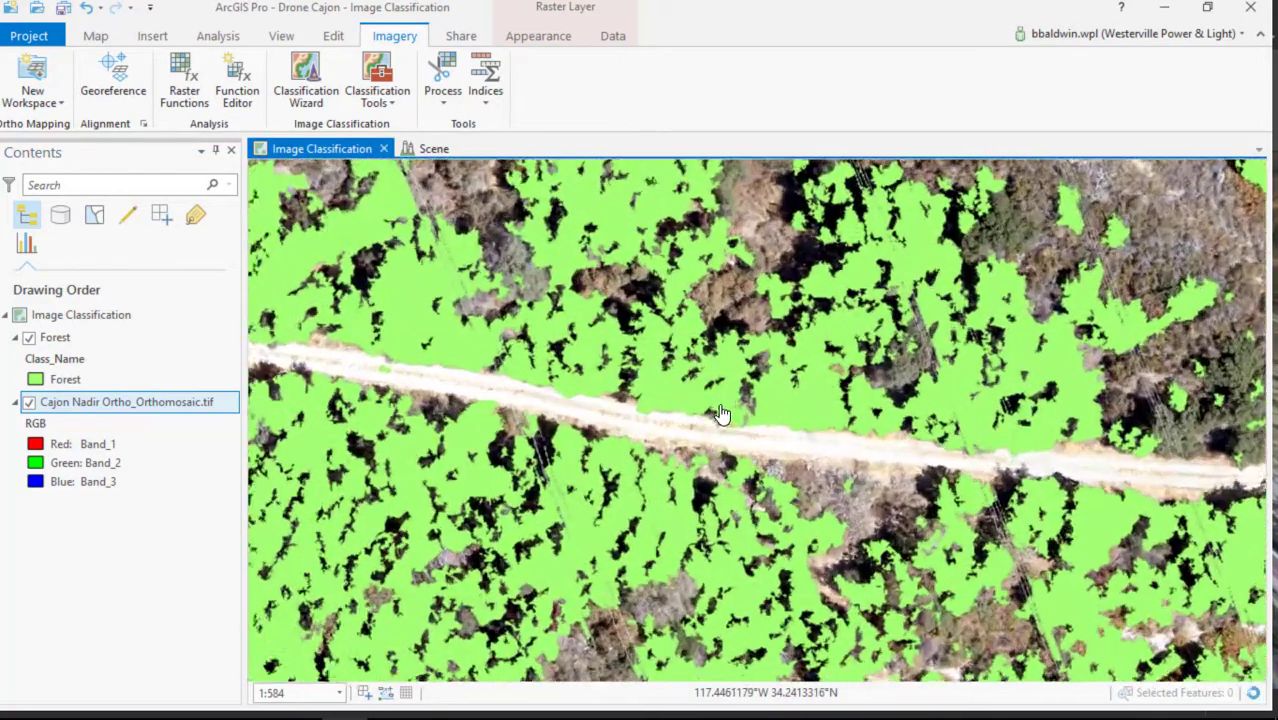
scroll(722, 415, "up", 2)
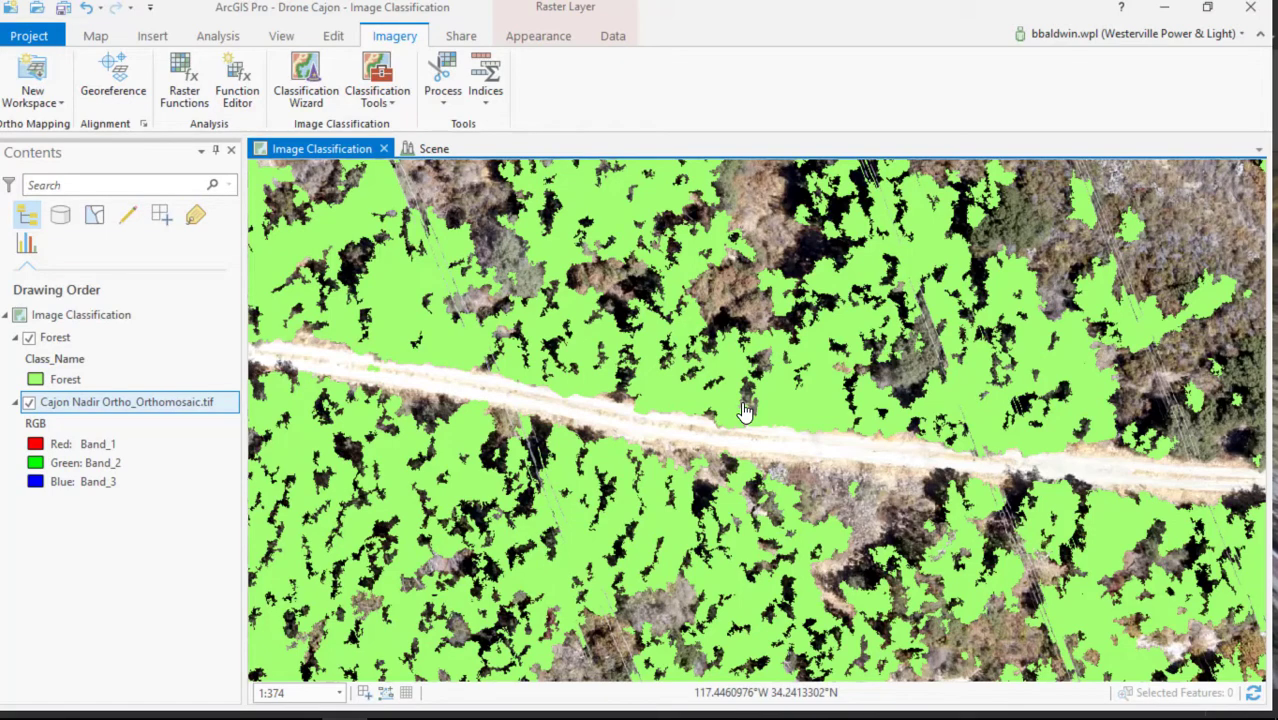
- Switch to the tower point-cloud Scene and show the Vegetation layer across the hillside
left_click(430, 152)
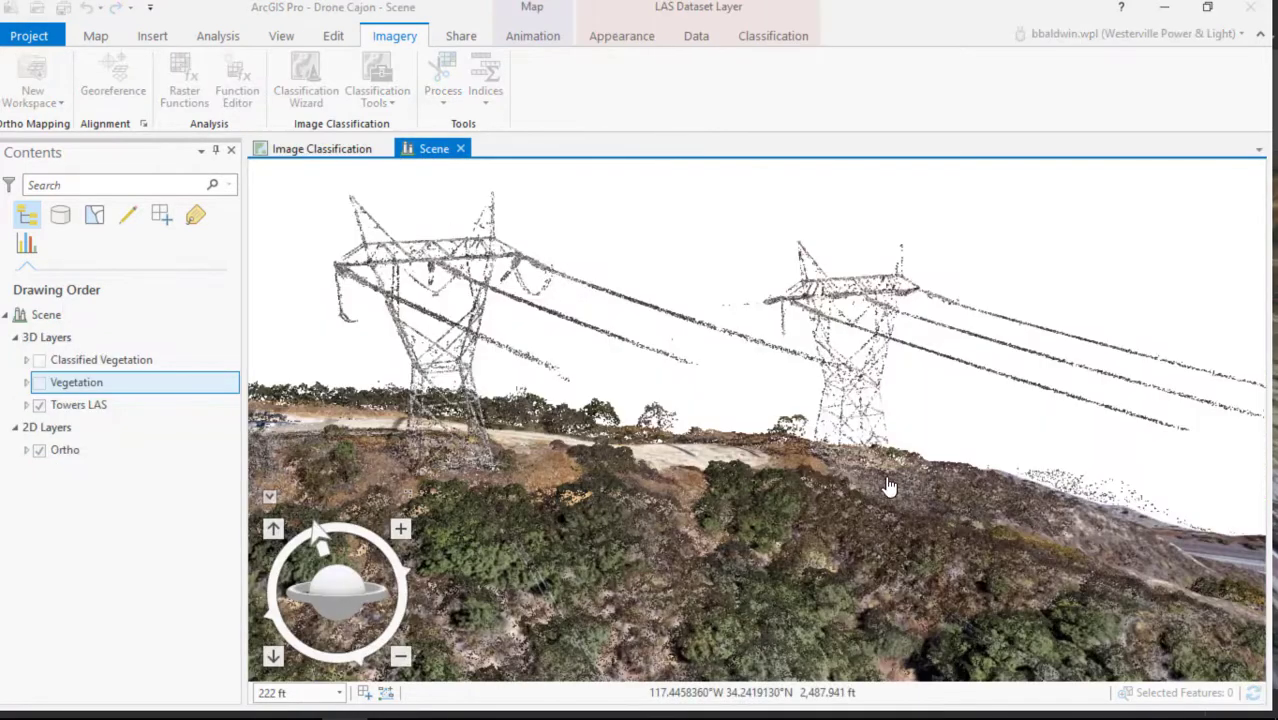
left_click_drag(797, 578, 870, 590)
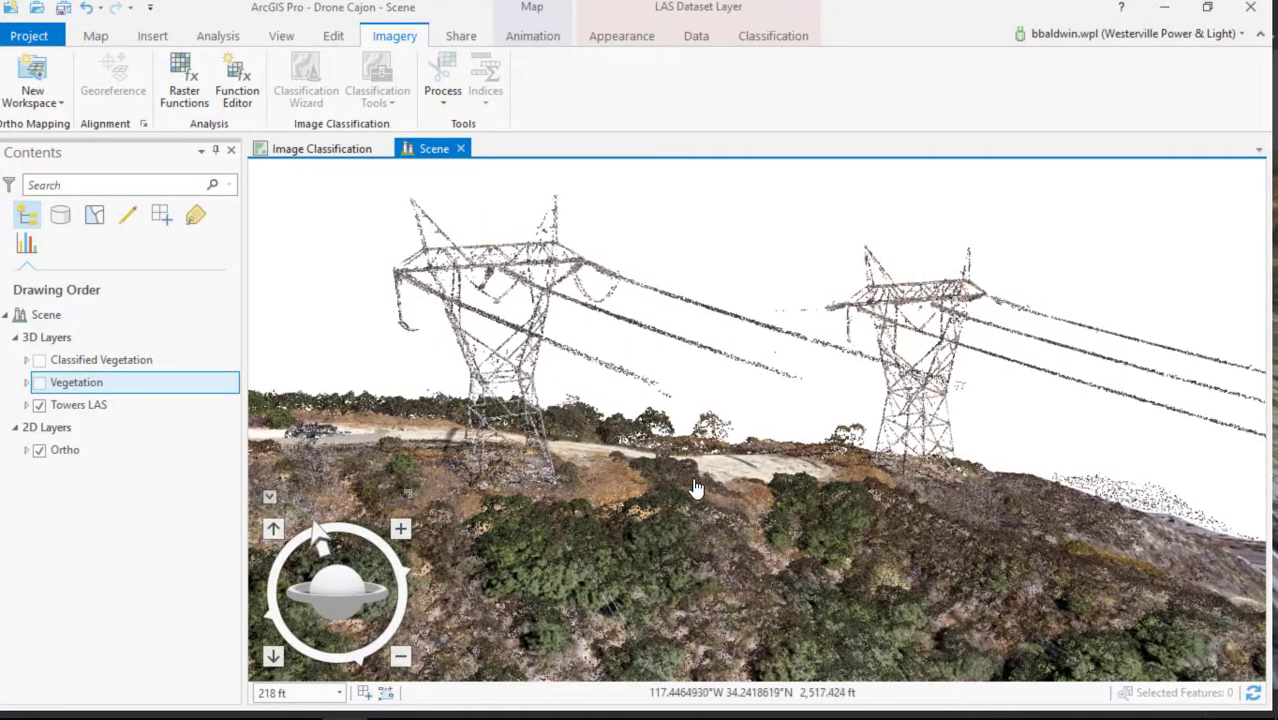
left_click_drag(800, 590, 660, 490)
left_click(39, 382)
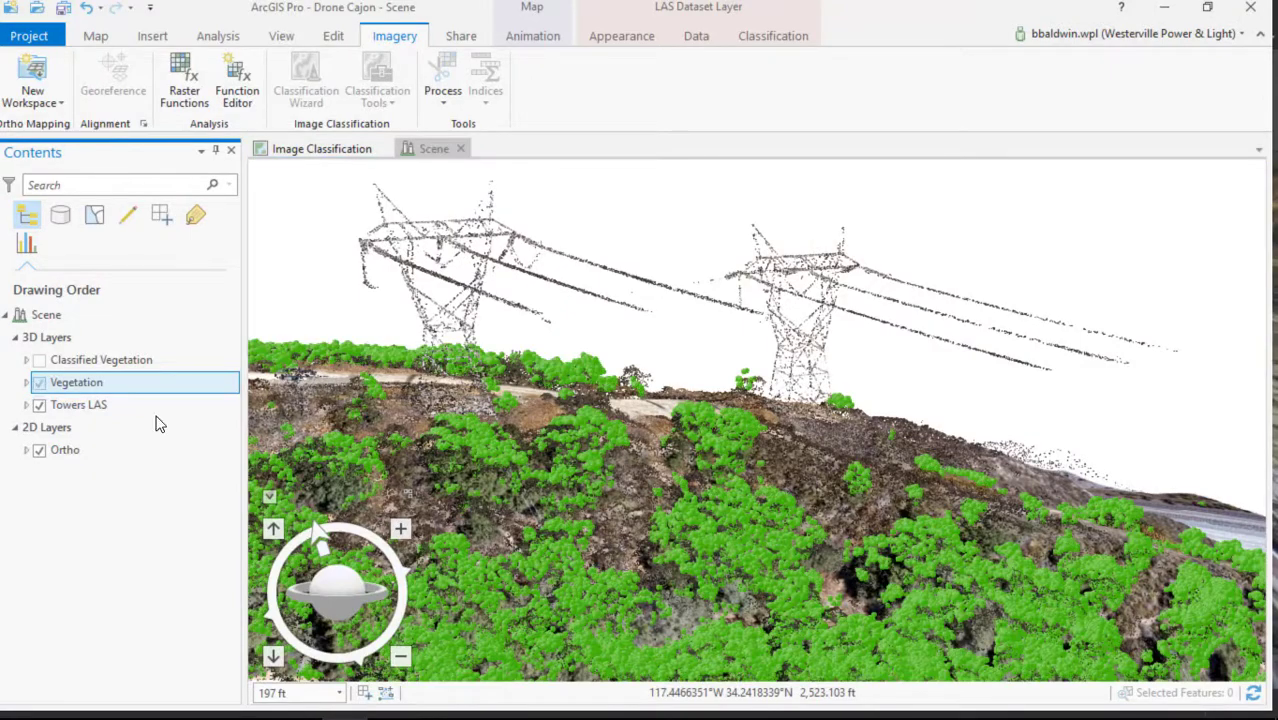
left_click_drag(797, 593, 808, 523)
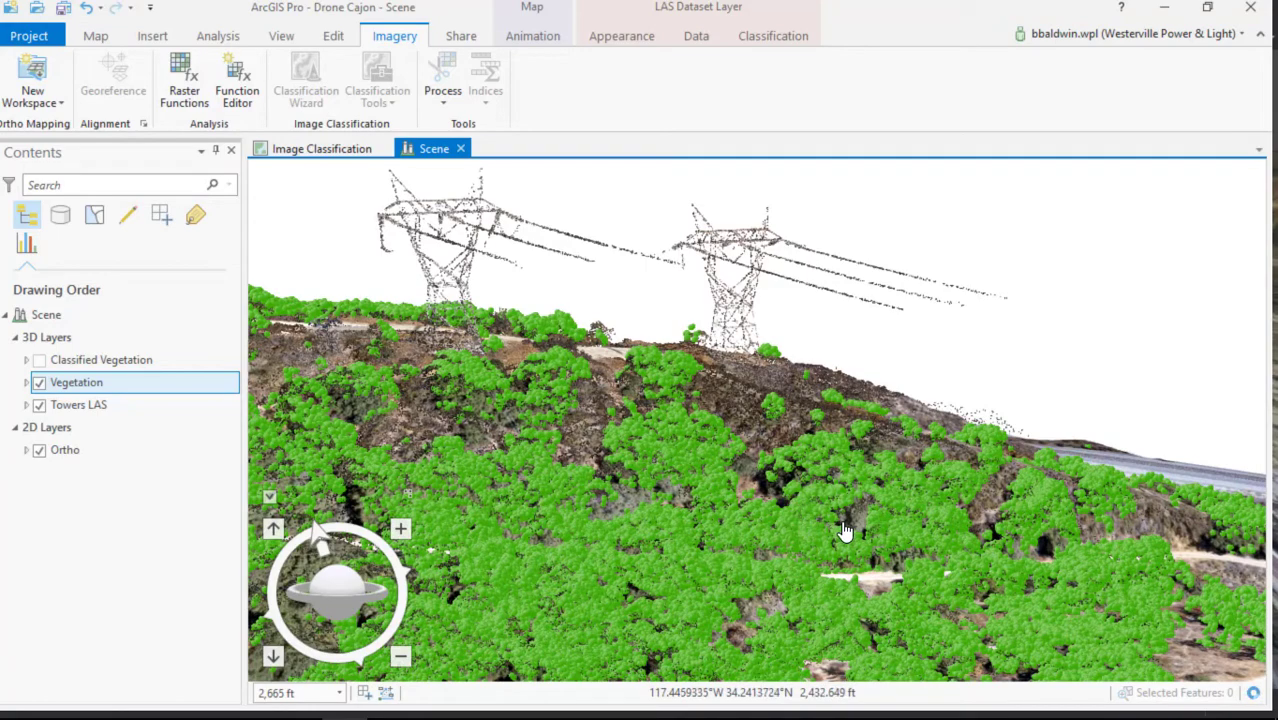
left_click_drag(856, 533, 844, 514)
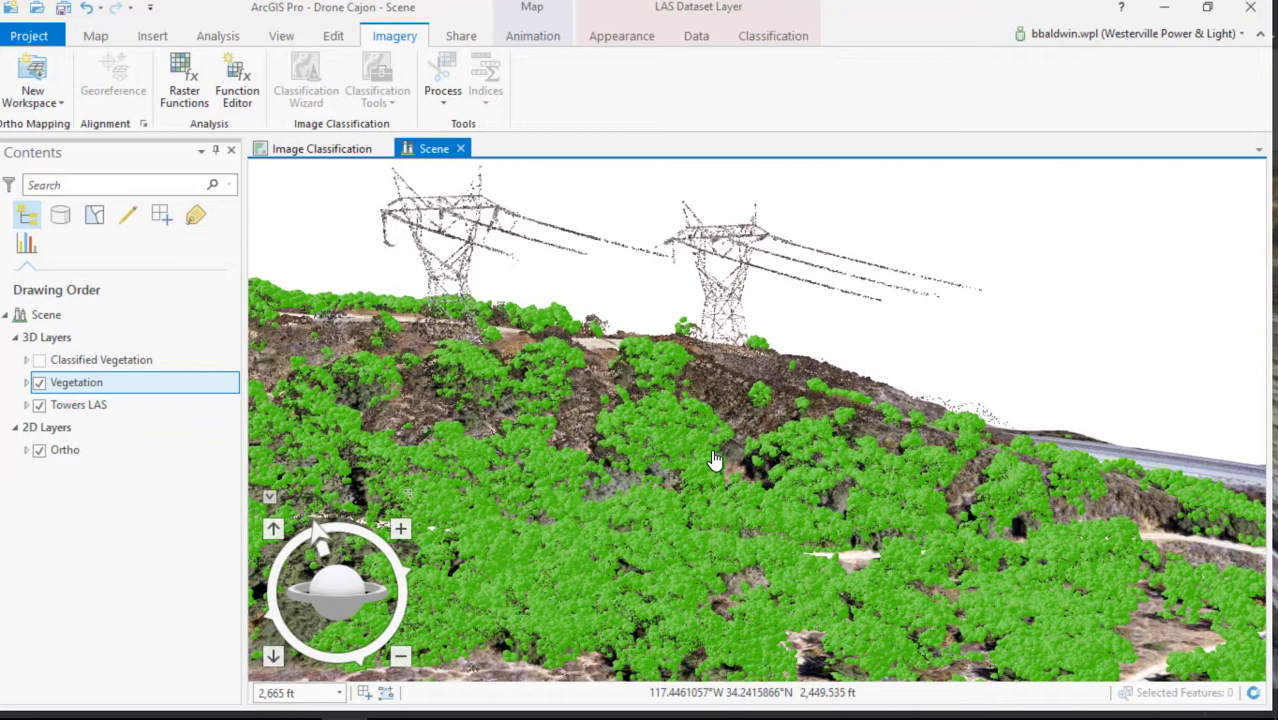
mouse_move(714, 460)
left_mouse_down()
mouse_move(770, 492)
mouse_move(718, 468)
left_mouse_up()
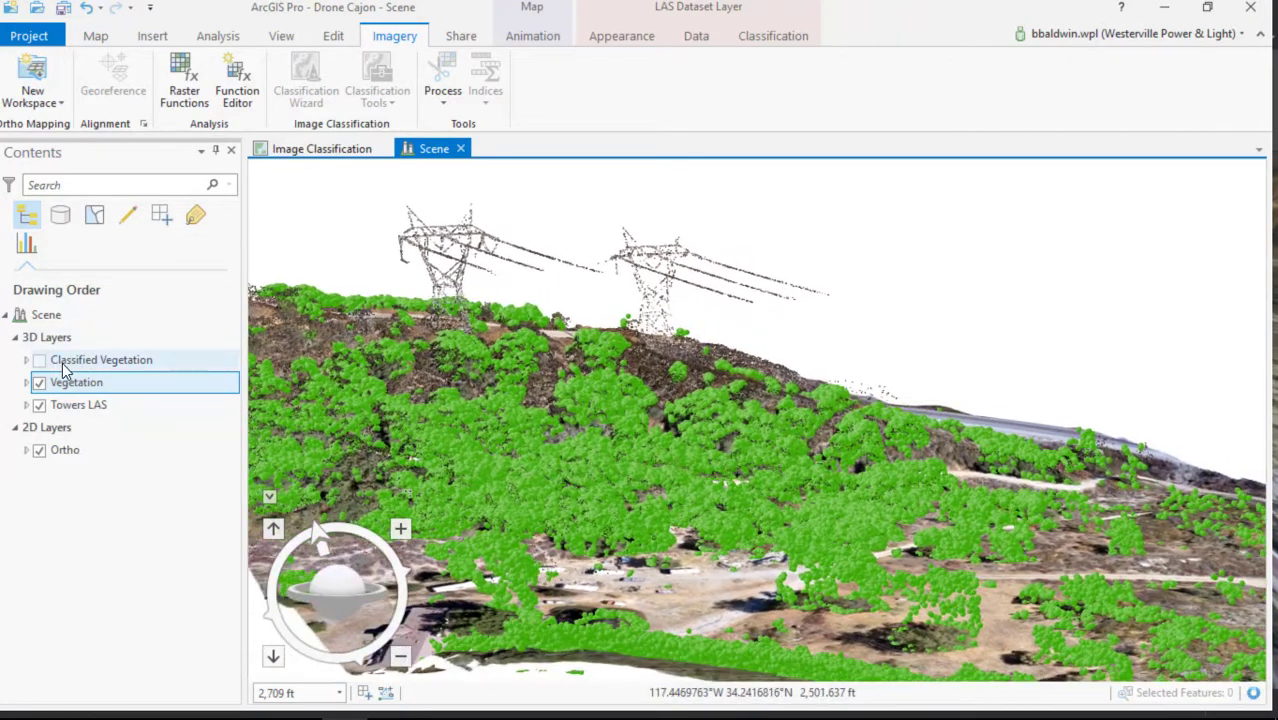
- Turn on Classified Vegetation to reveal red and orange risk points beneath the power lines
left_click(38, 360)
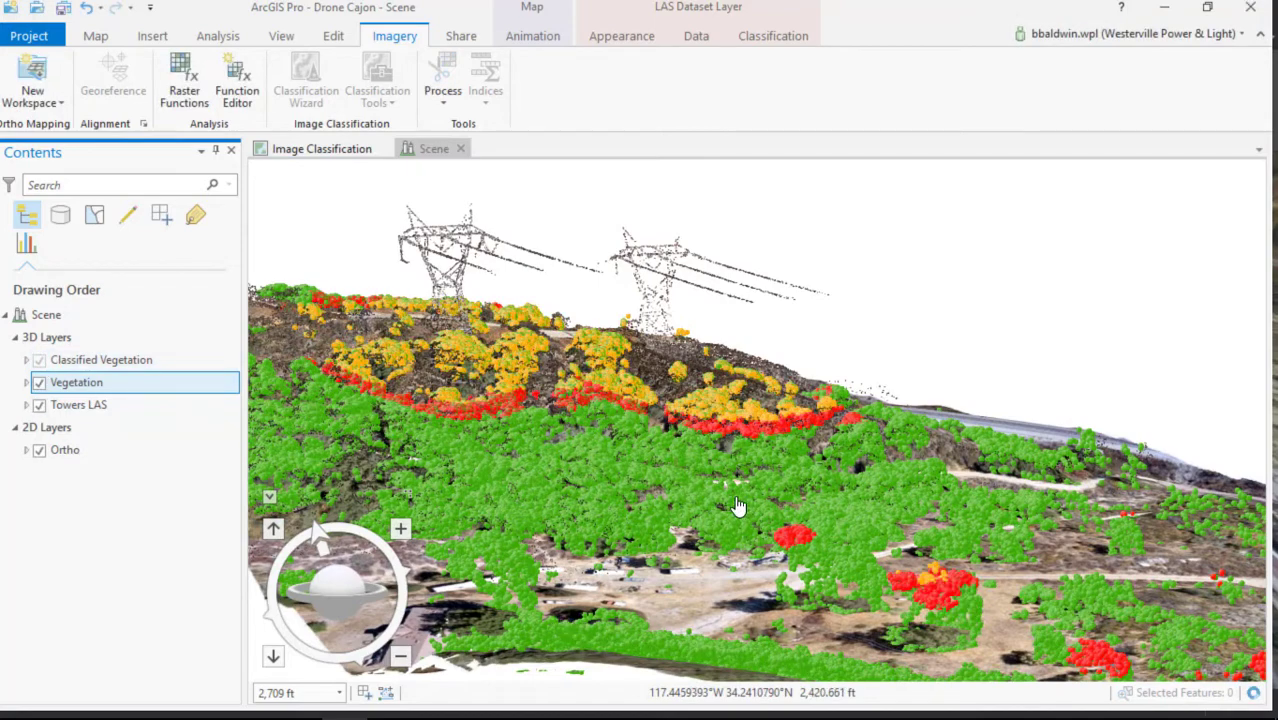
left_click_drag(785, 495, 765, 487)
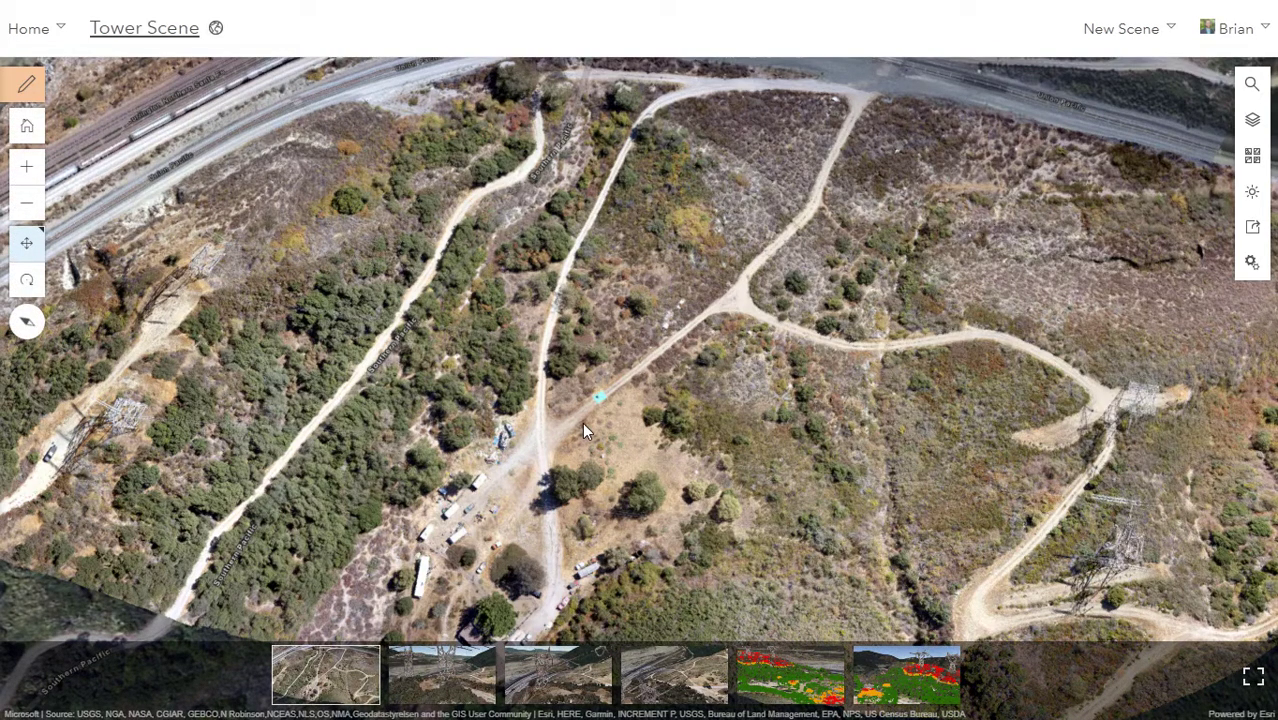
- Step through Tower Scene slides 2, 3 and 4, ending on the view toward the trails and highway
left_click(441, 675)
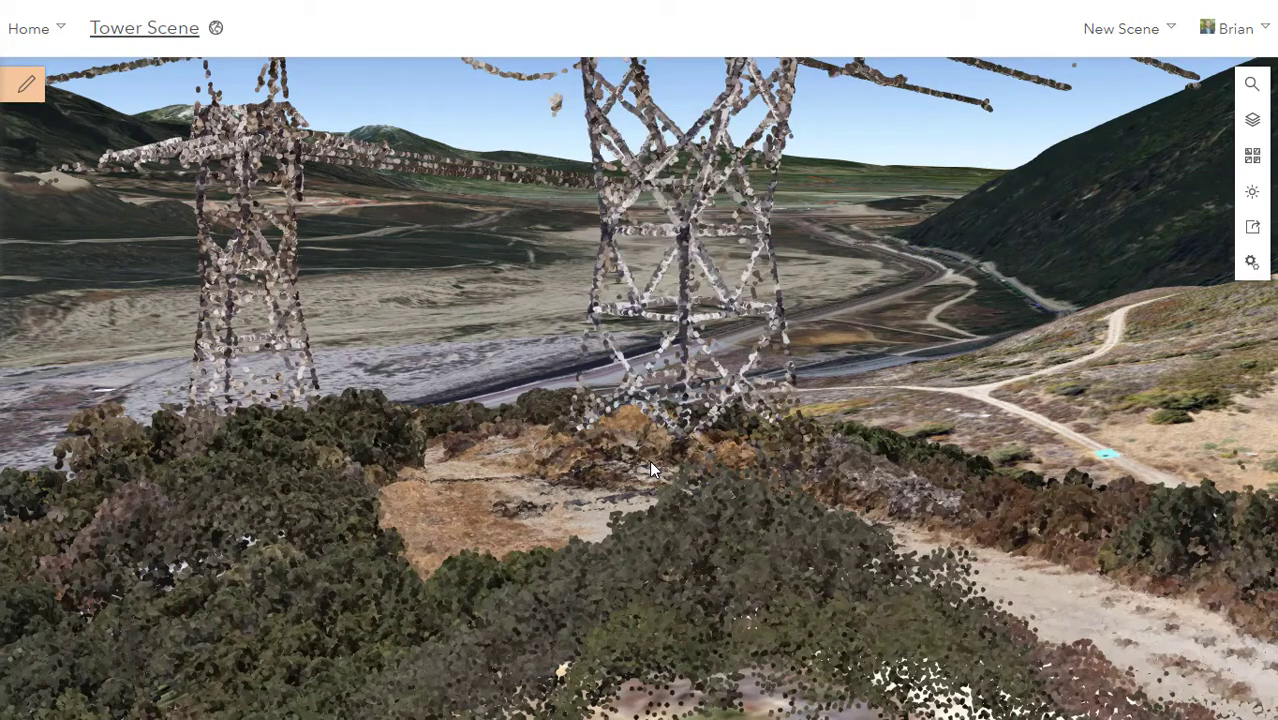
mouse_move(601, 486)
left_click(558, 672)
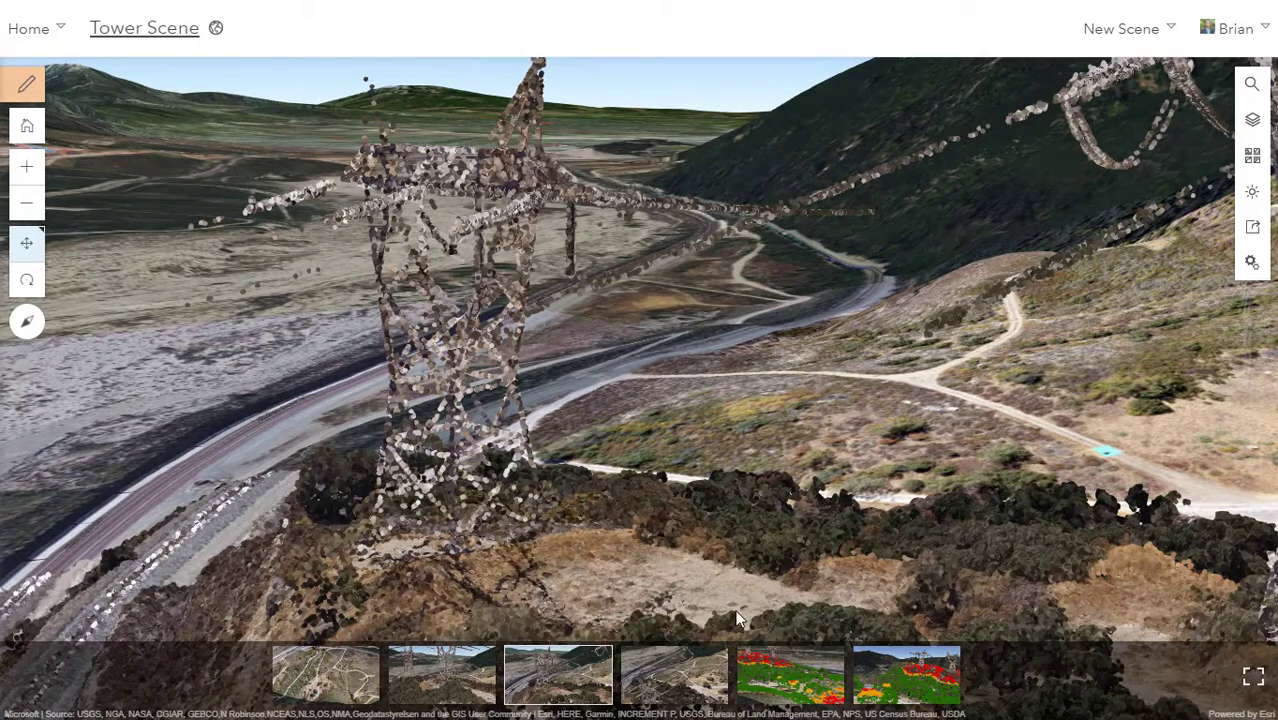
left_click(697, 686)
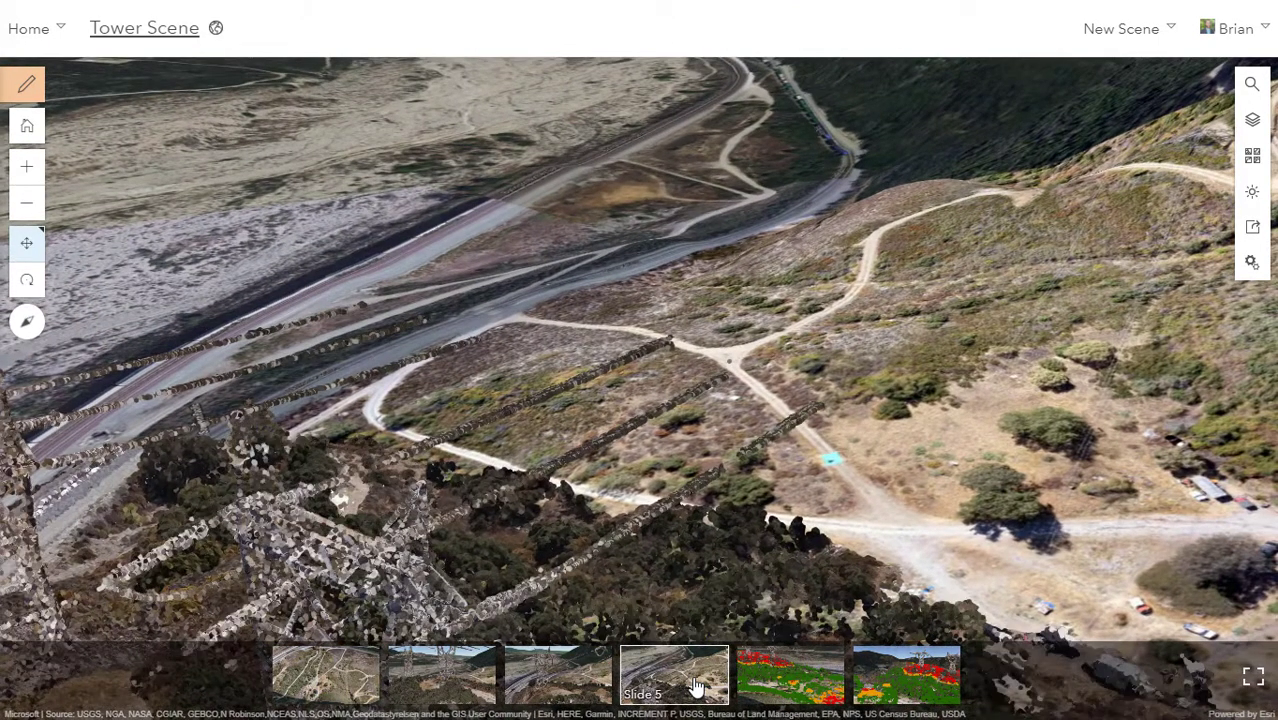
- View slide 5's classified vegetation, pan across it, then go to the last slide
left_click(803, 686)
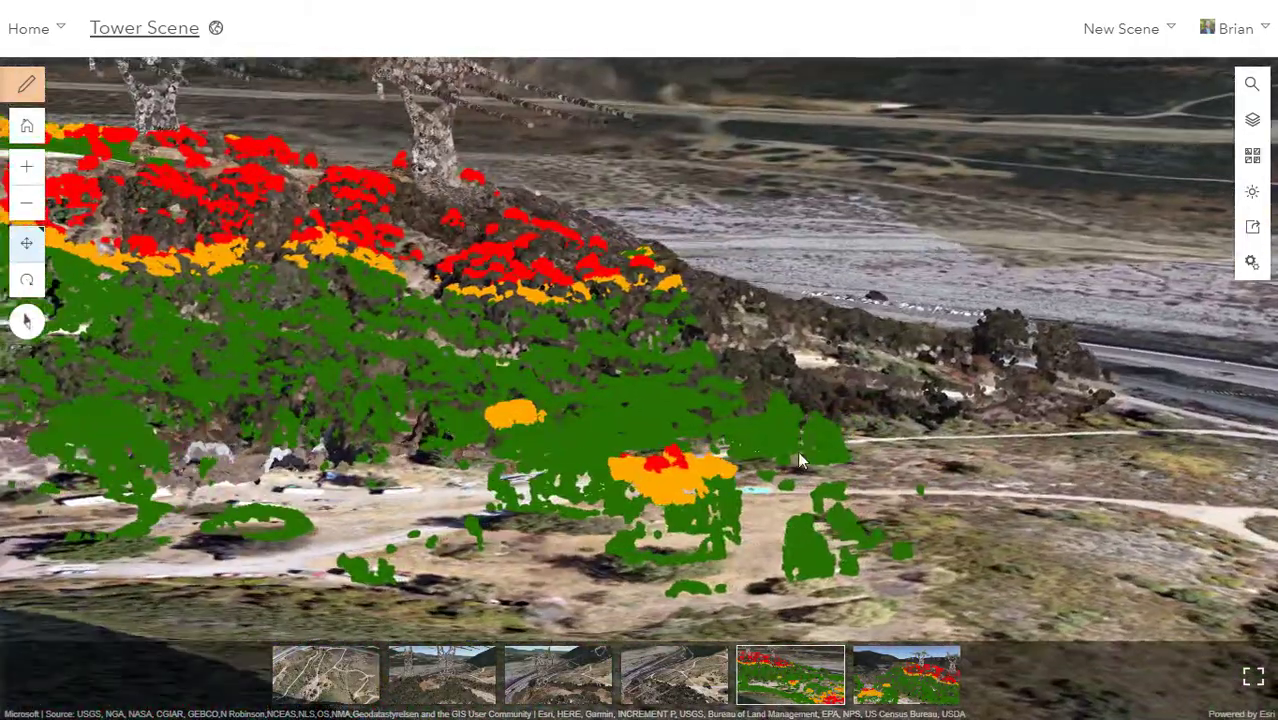
left_click_drag(735, 348, 828, 416)
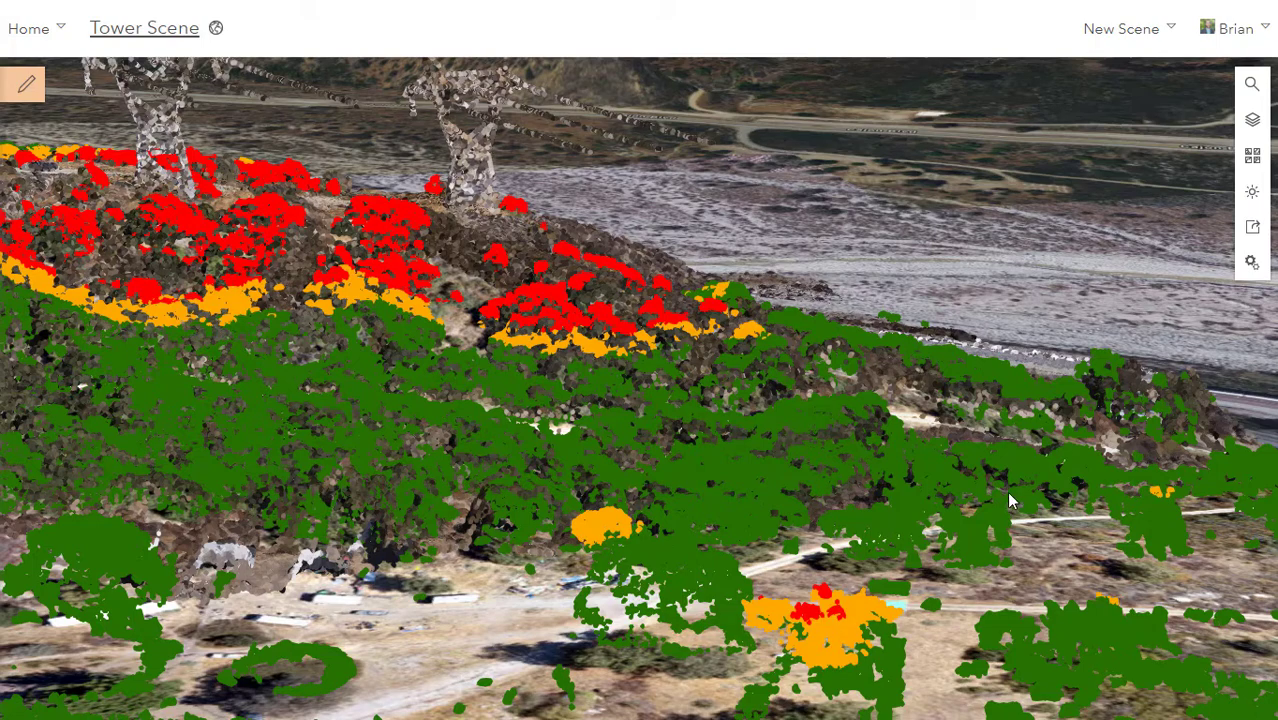
left_click(918, 688)
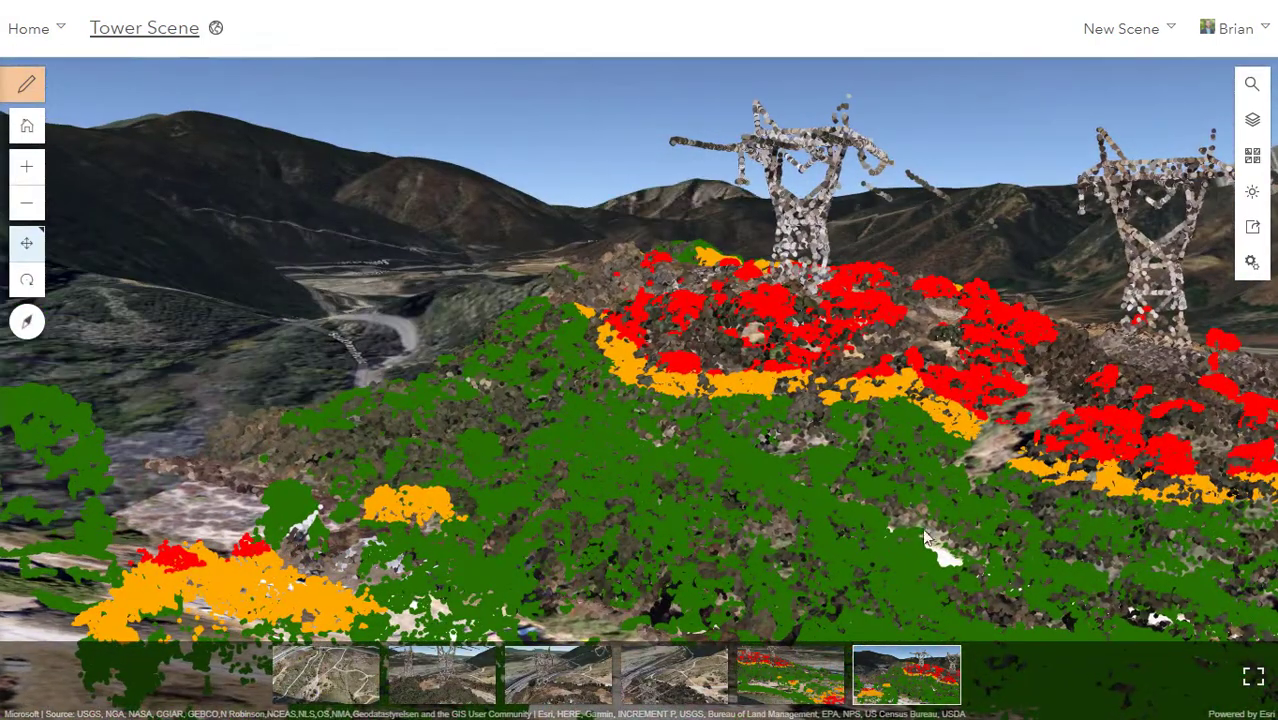